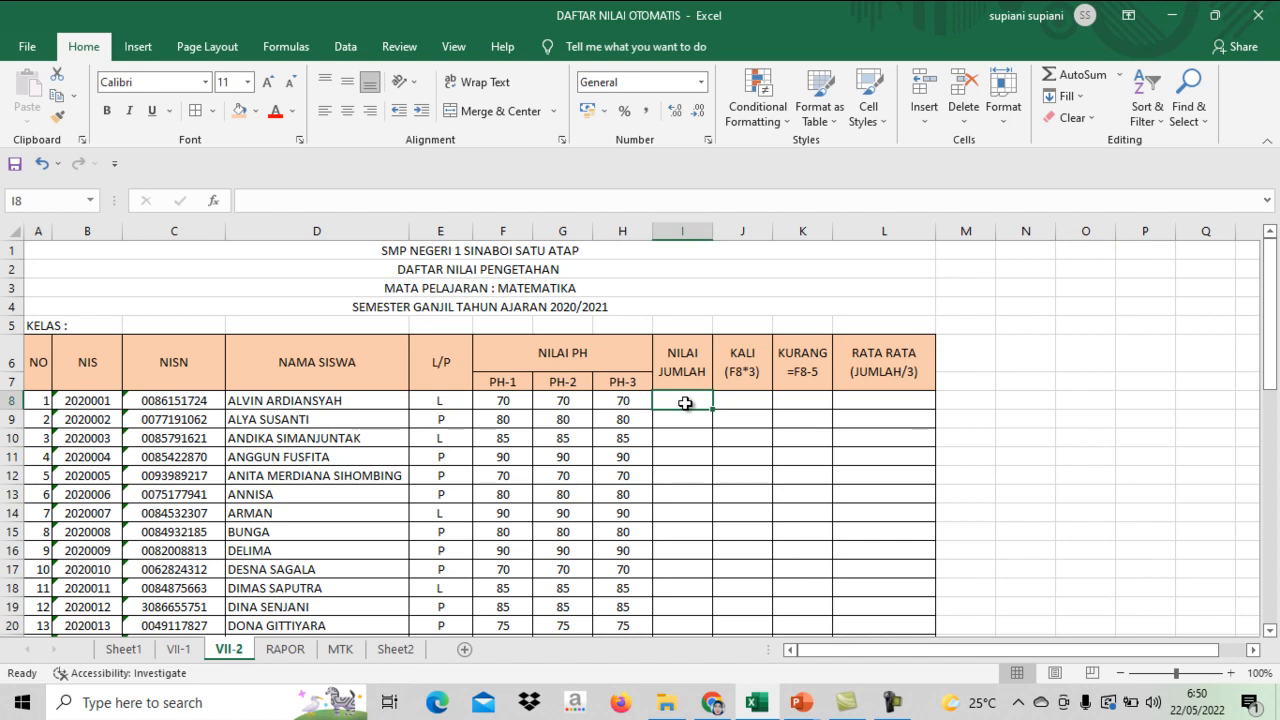
Step: Enter the formula =F8+G8+H8 in cell I8 to add the first student's three PH scores
type("=")
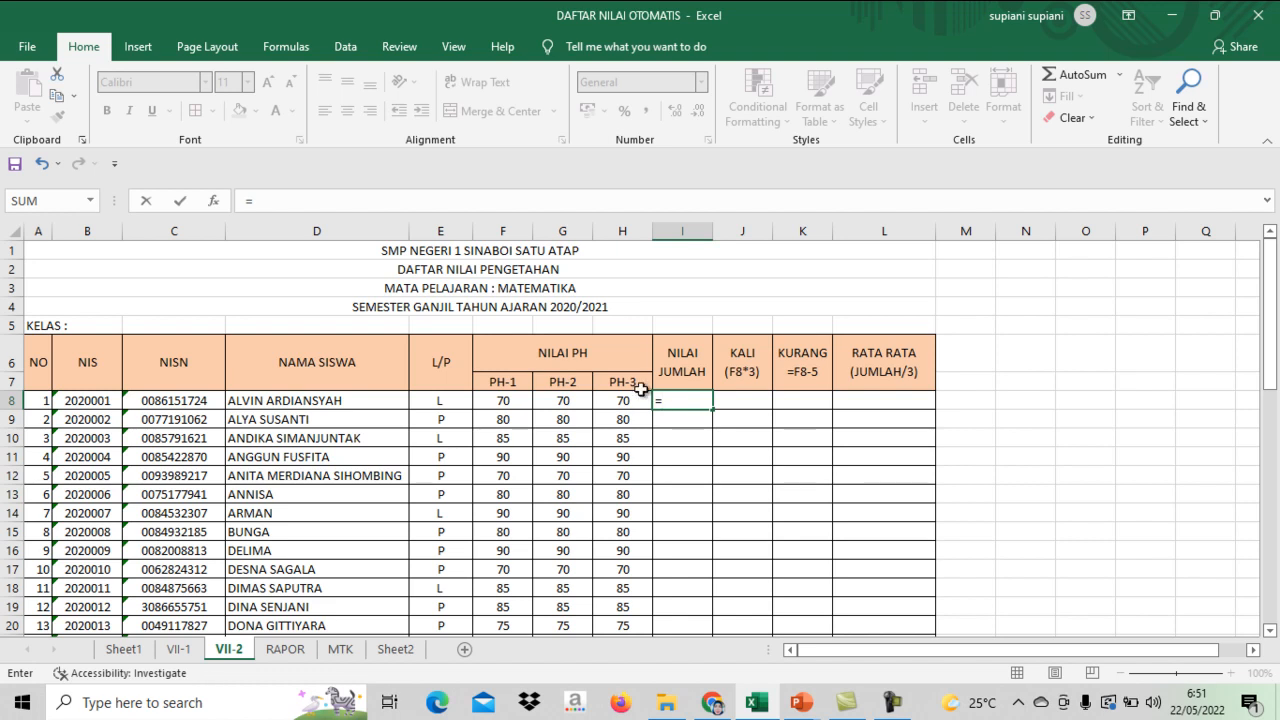
left_click(502, 401)
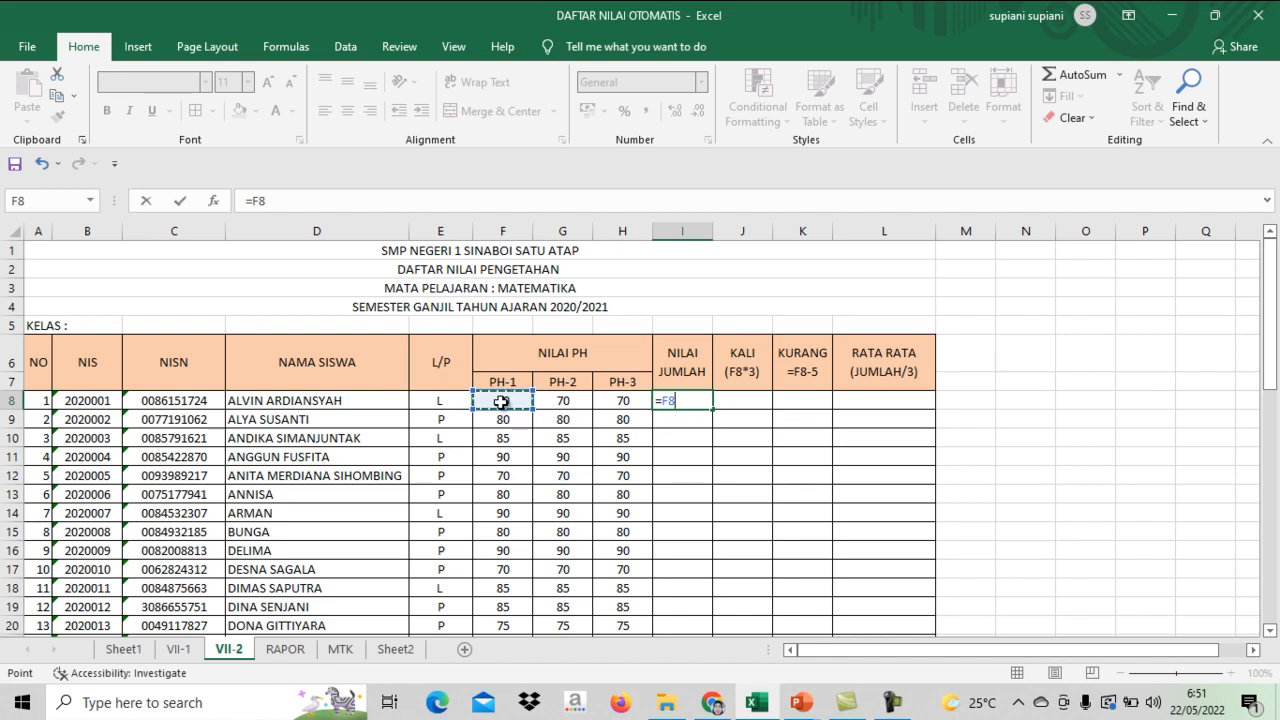
type("+")
left_click(570, 400)
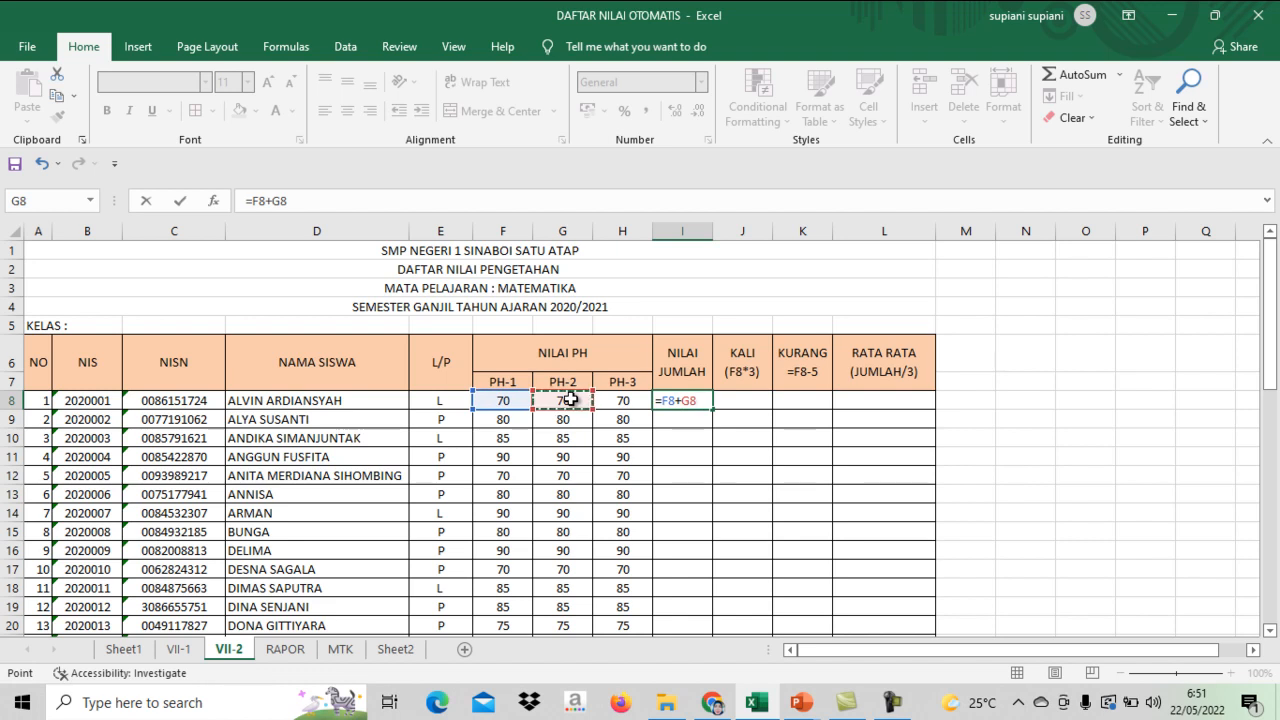
type("+")
left_click(611, 400)
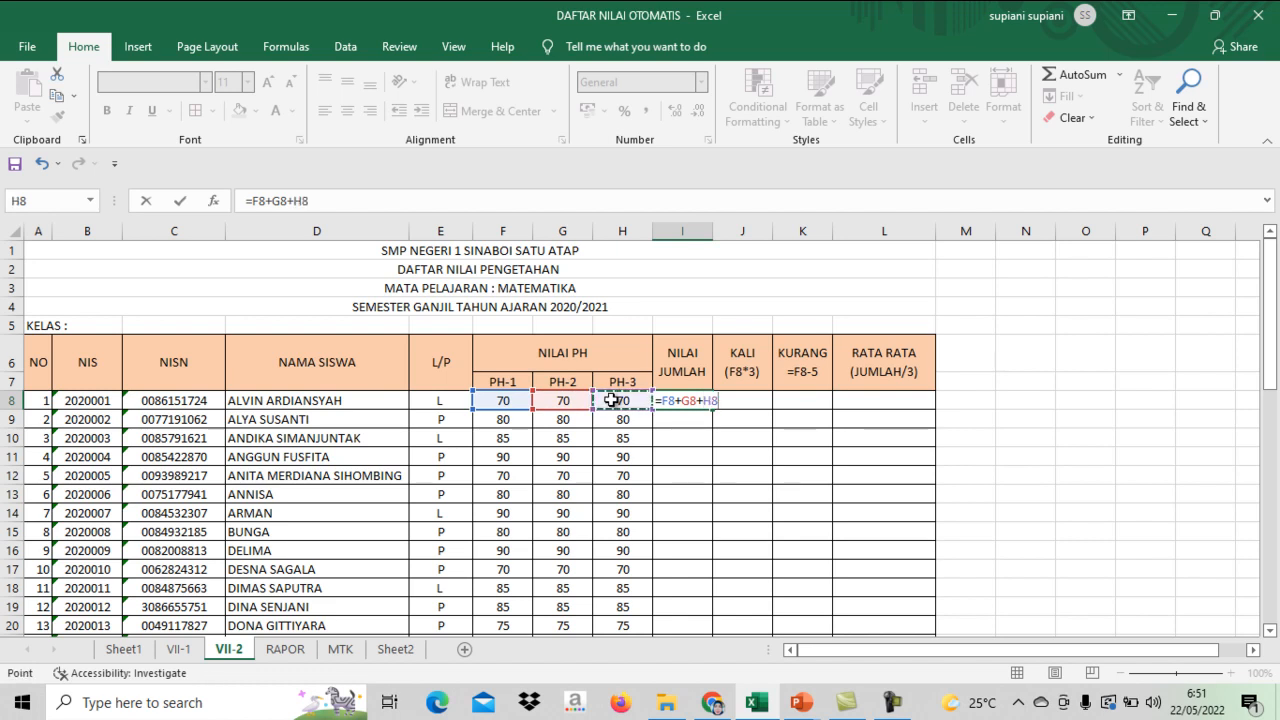
key("Return")
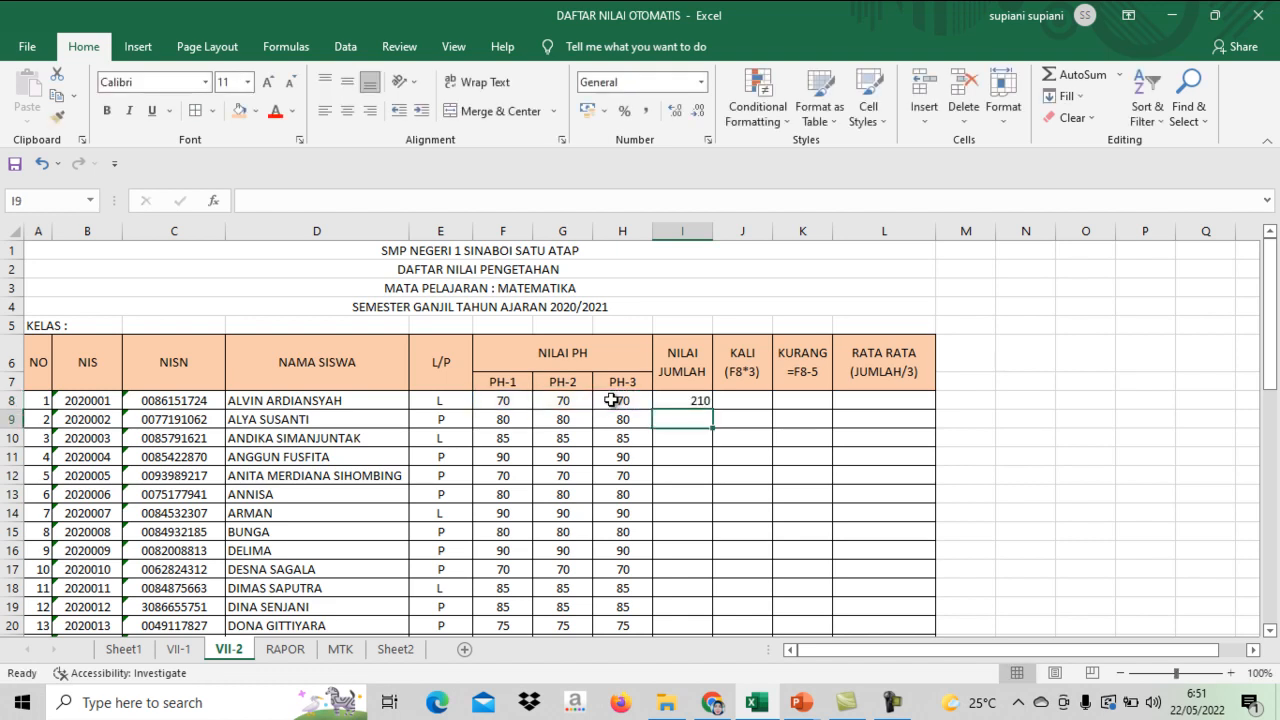
left_click(682, 400)
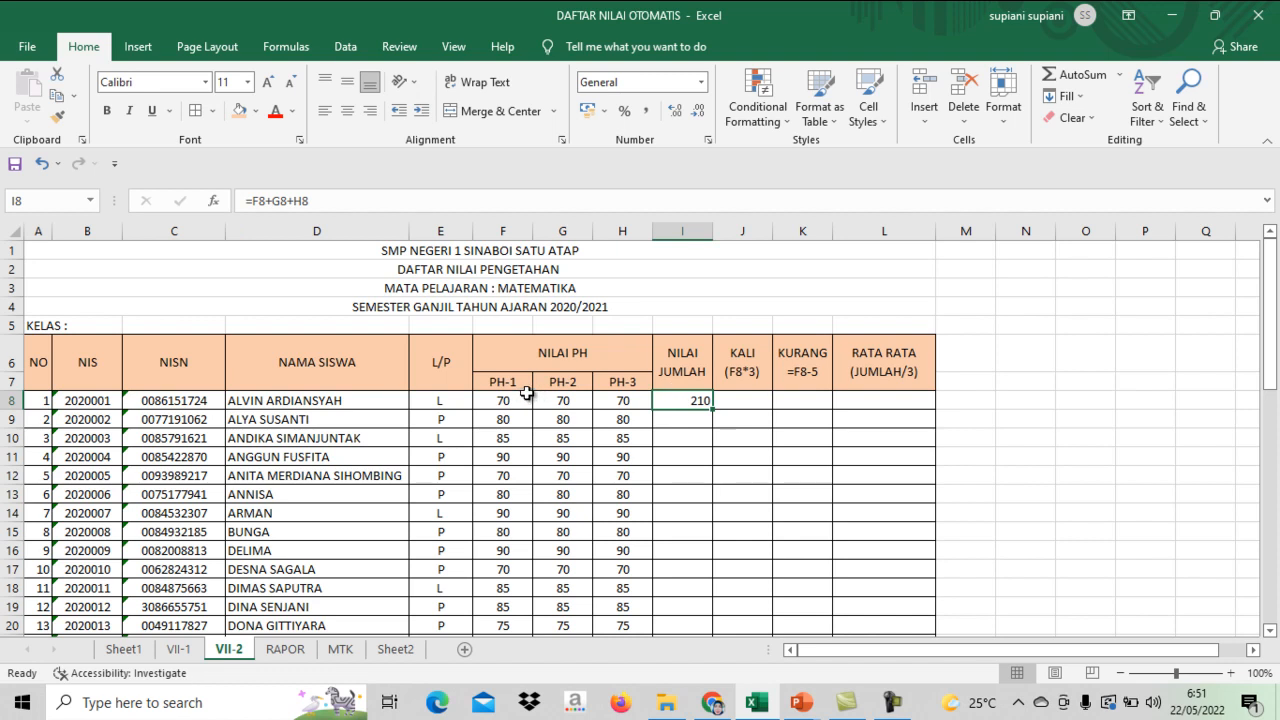
Step: Change the column I header in the score table to JUMLAH PH
left_click(676, 366)
left_click_drag(330, 201, 243, 201)
type("J")
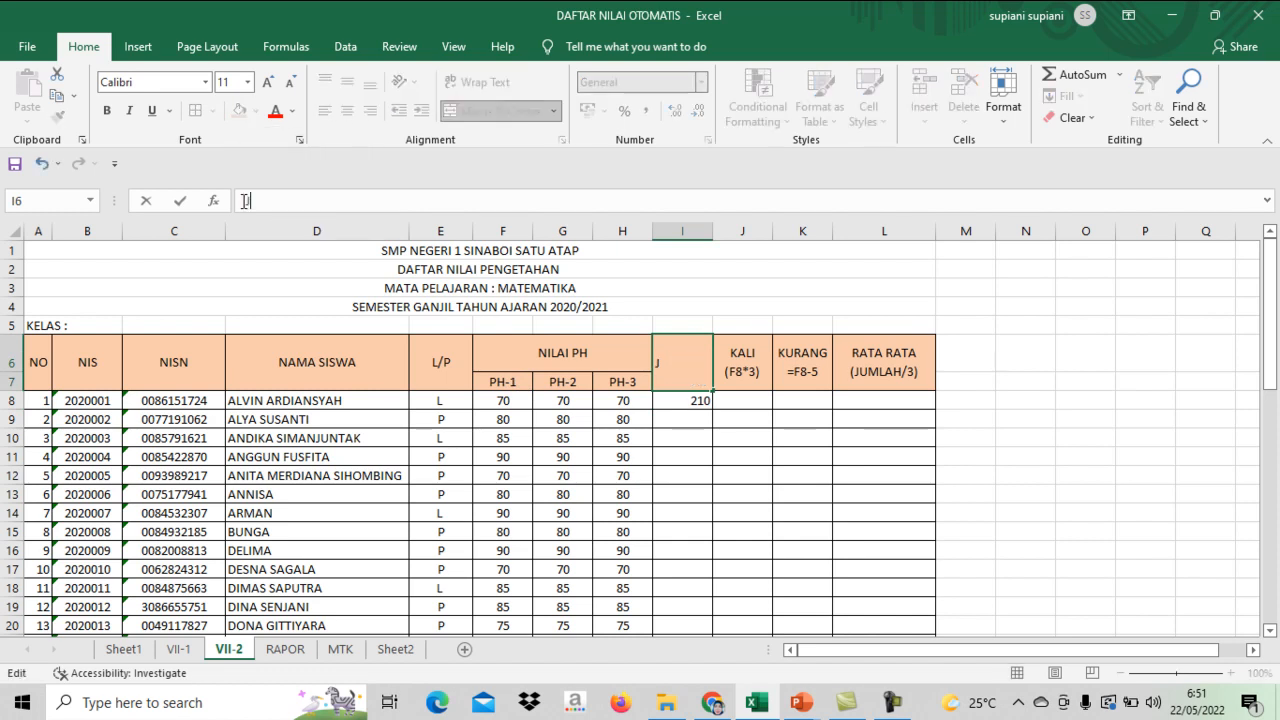
type("UMLAH PH")
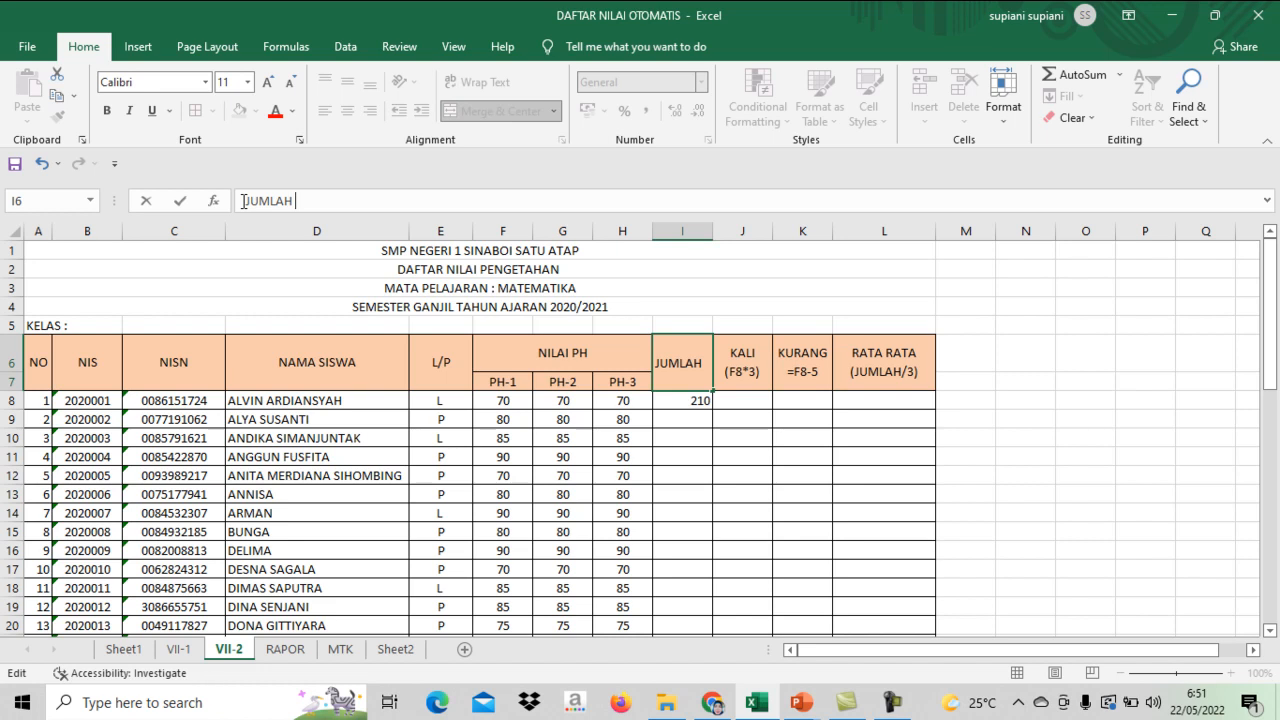
left_click(726, 438)
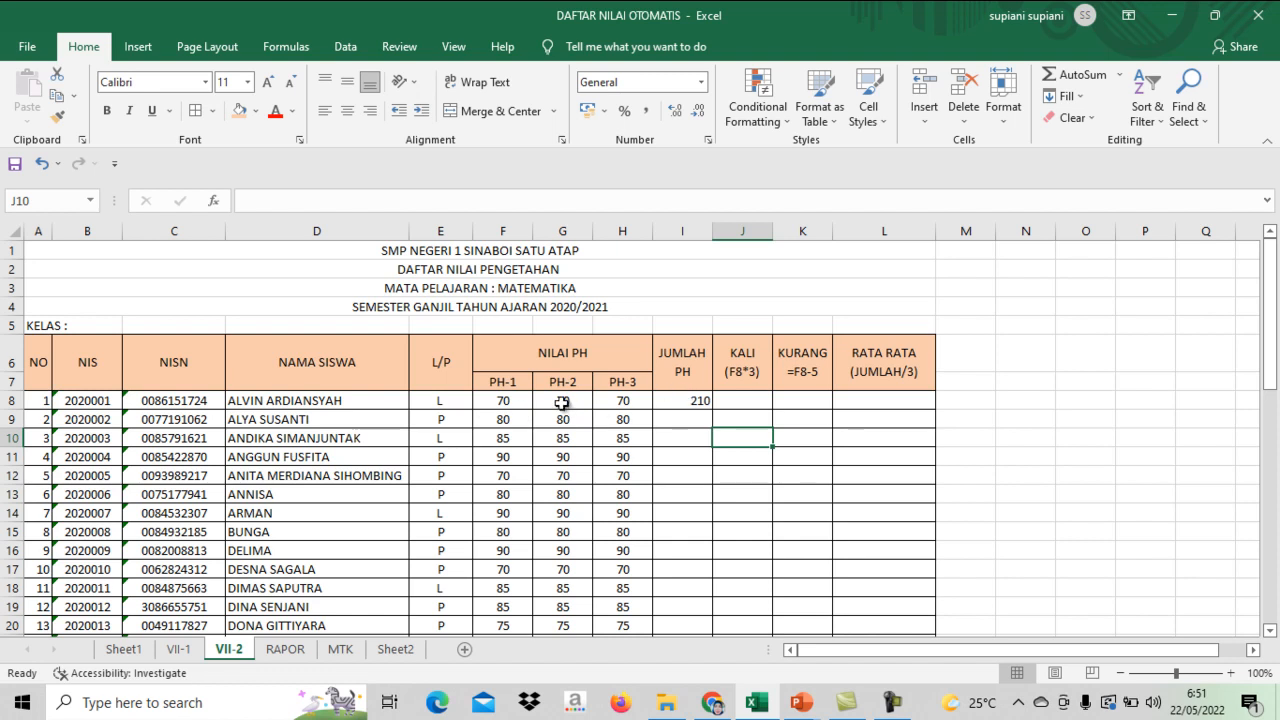
Step: Replace the formula in cell I8 with =SUM(F8:H8) to total the first student's PH scores
left_click(692, 399)
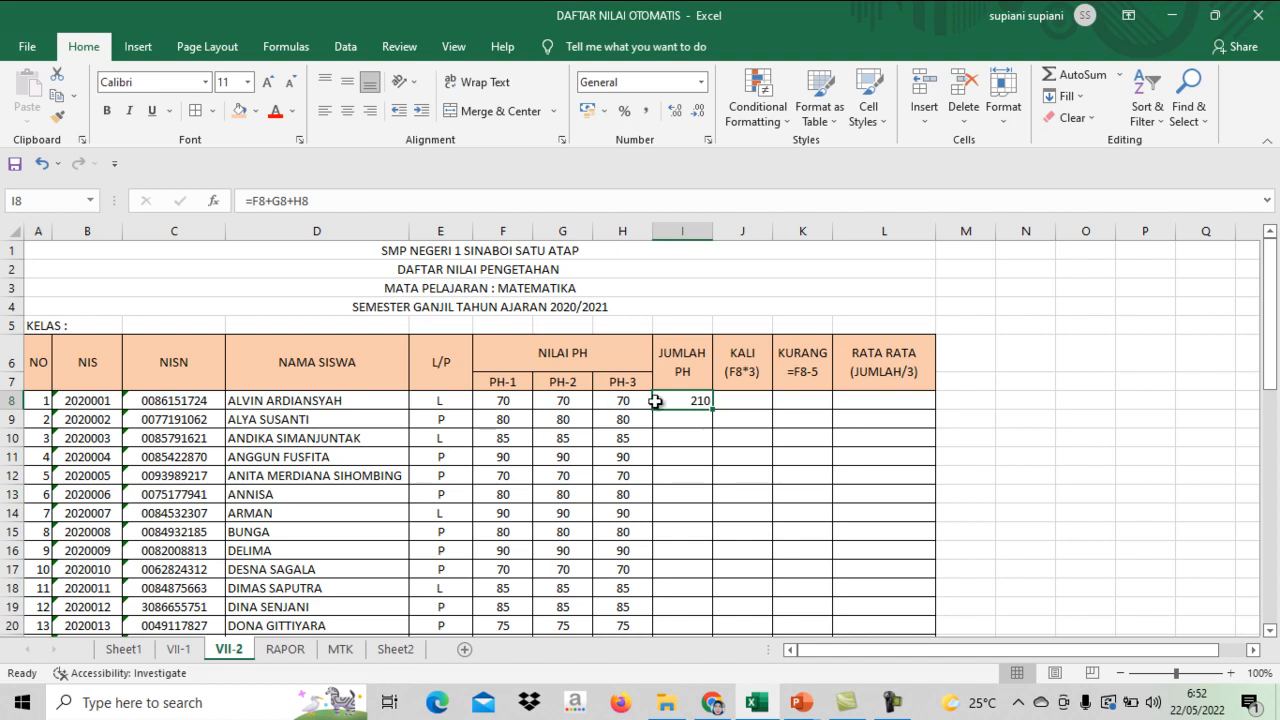
double_click(689, 398)
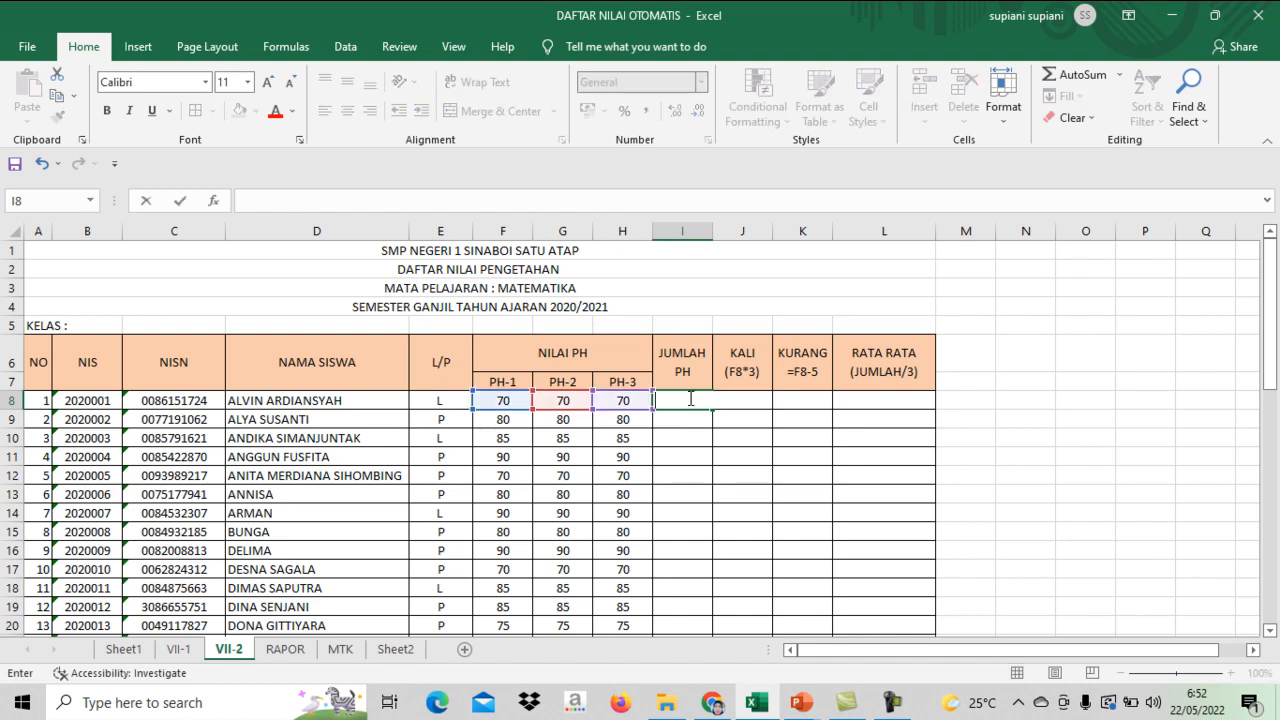
left_click(689, 438)
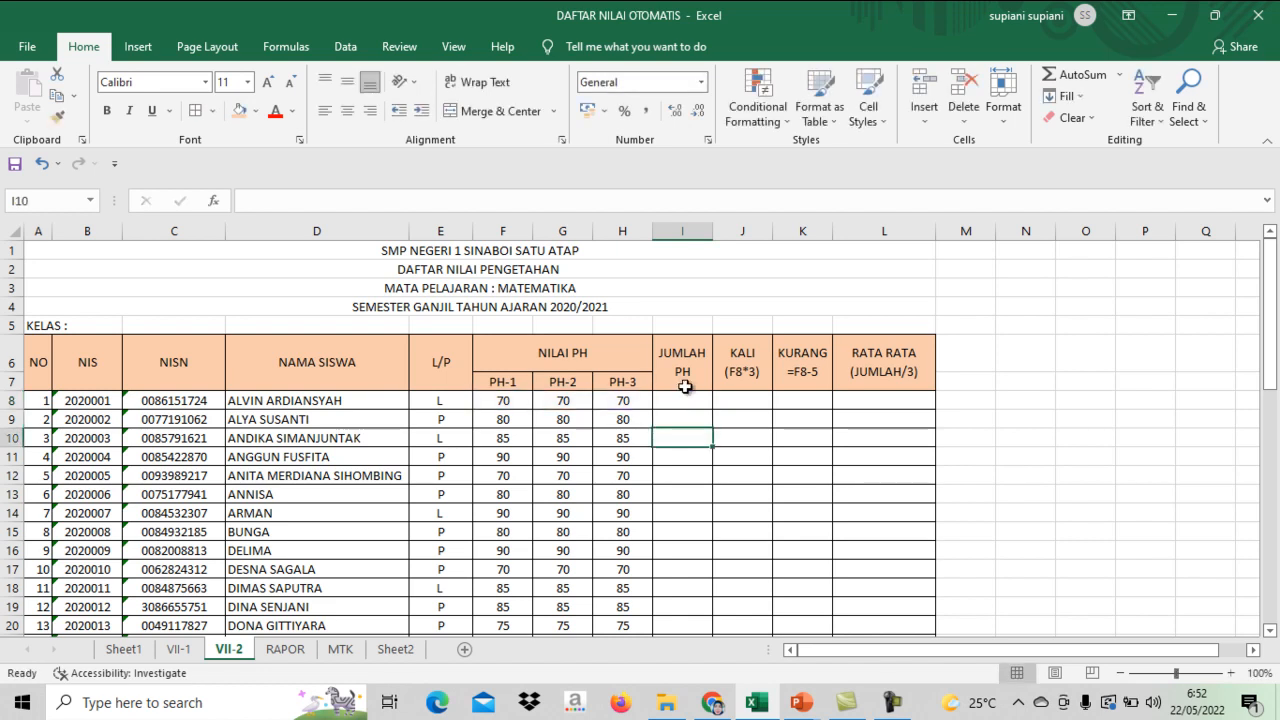
left_click(685, 399)
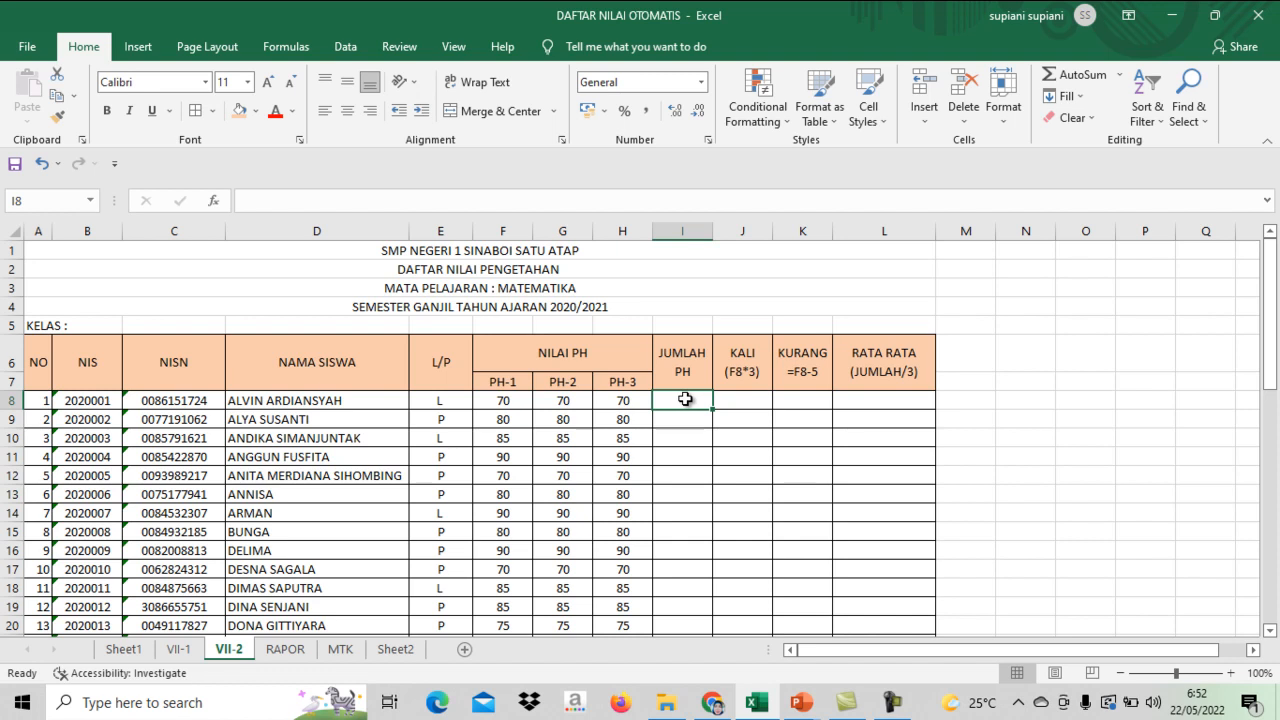
type("=SUM")
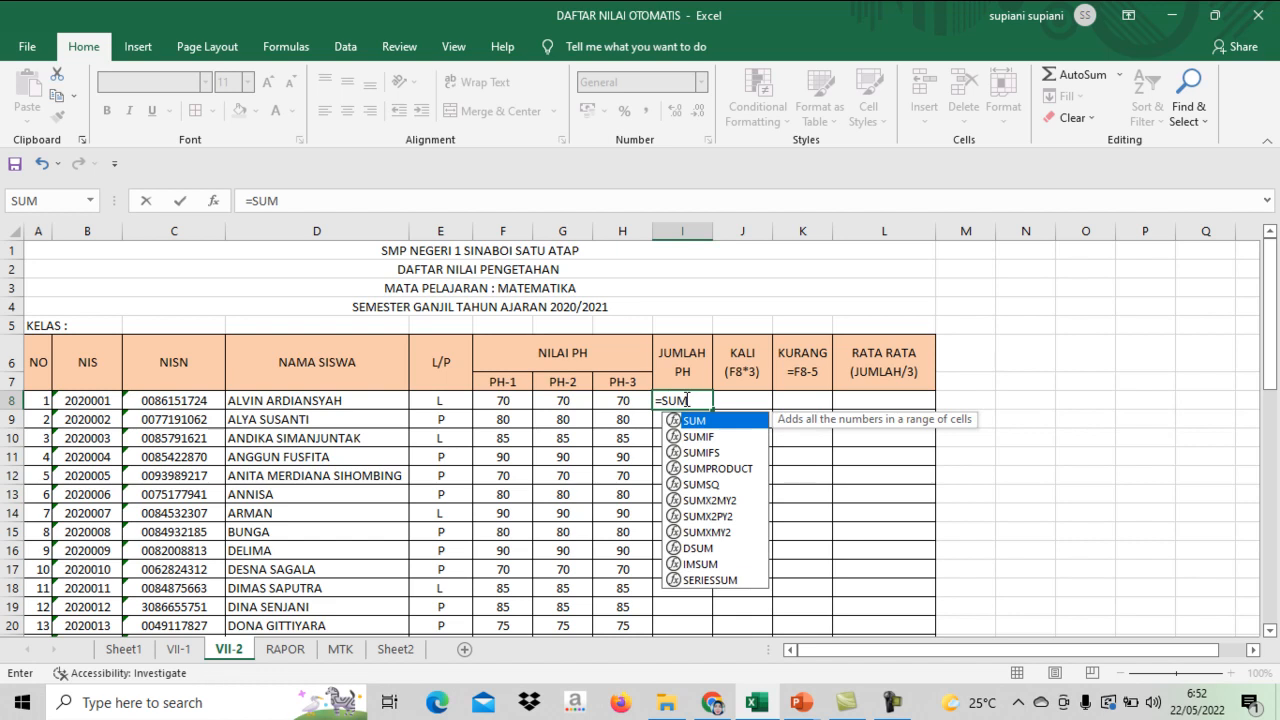
type("(")
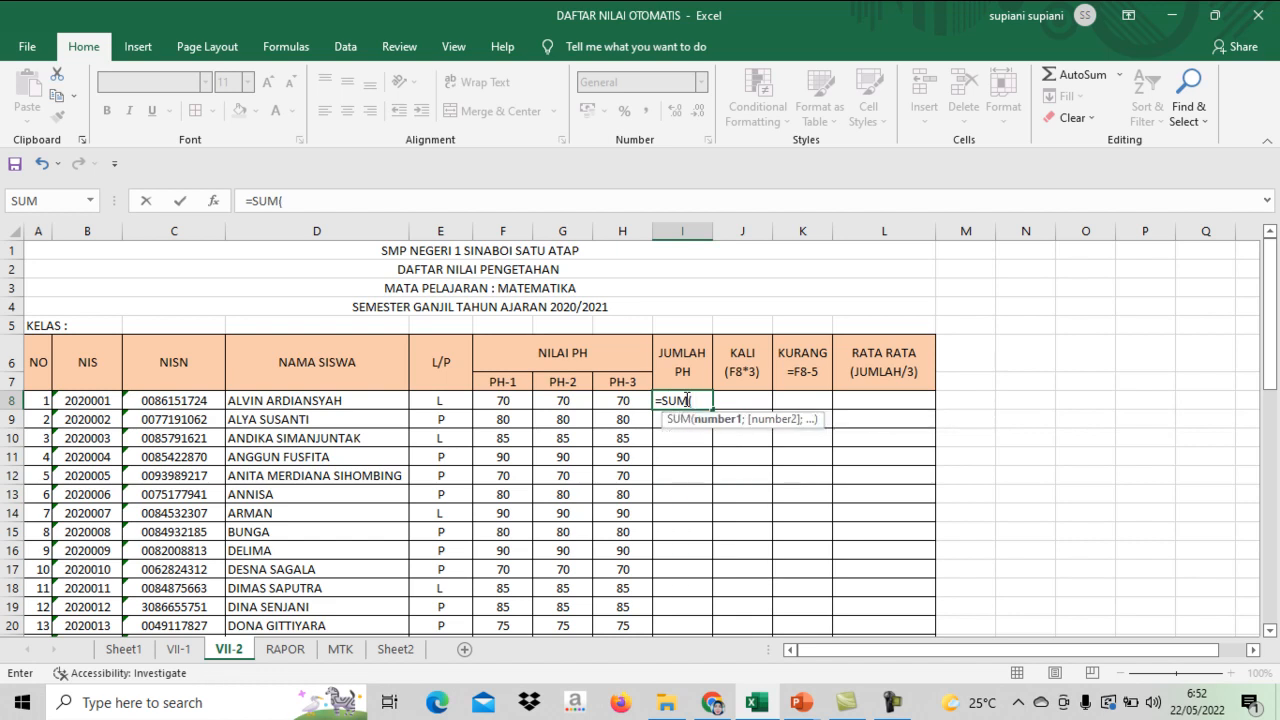
left_click(486, 401)
left_click_drag(486, 401, 606, 401)
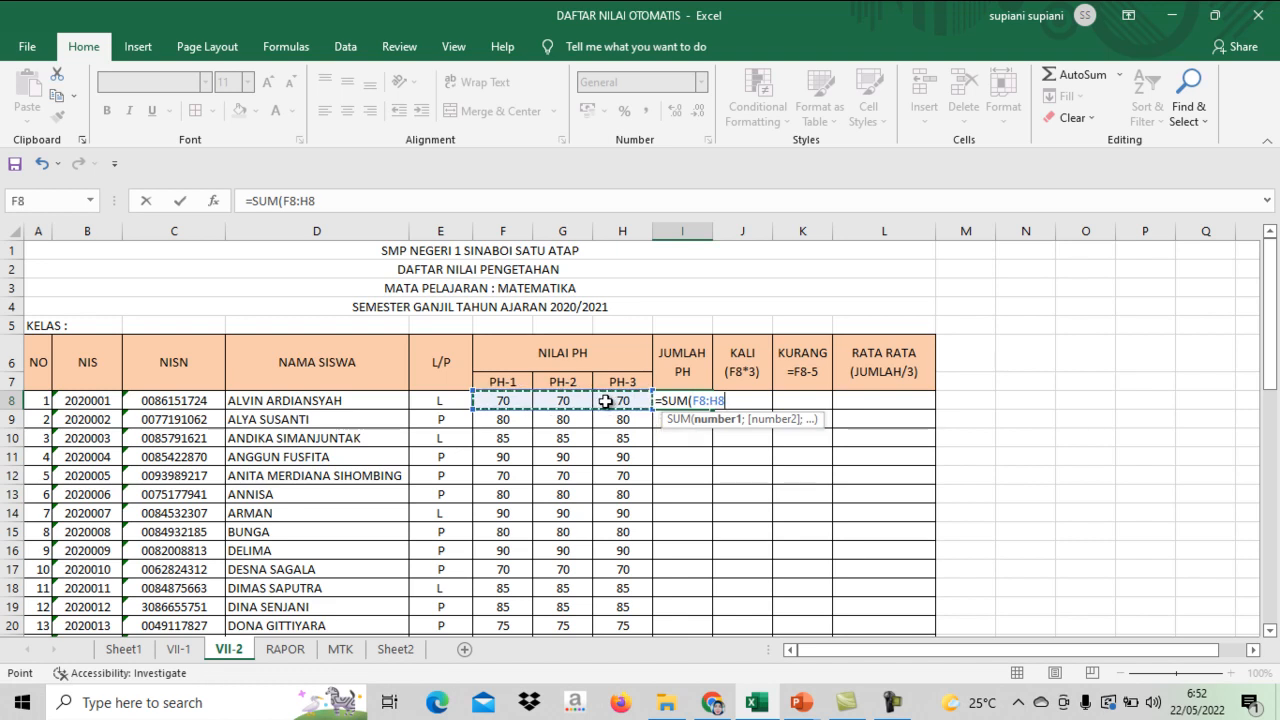
type(")")
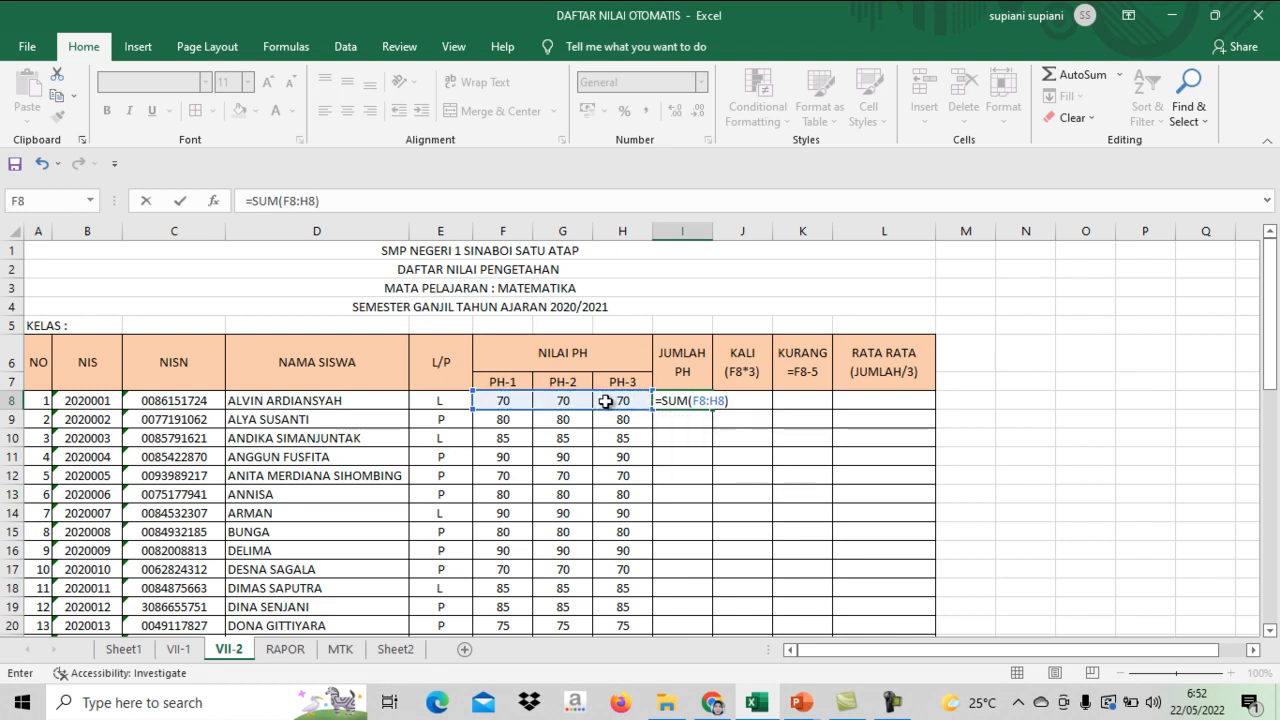
key("Return")
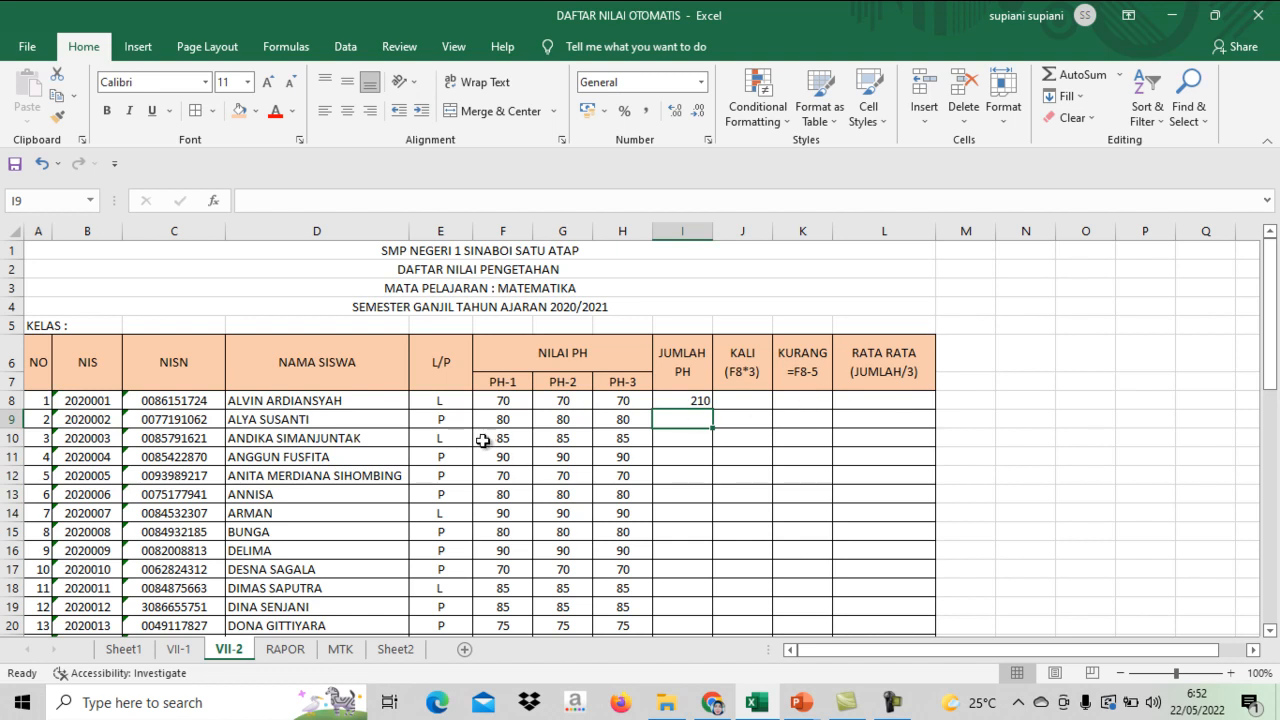
Step: Change the first student's PH-1 score in F8 to 90 and PH-2 score in G8 to 80
left_click(811, 397)
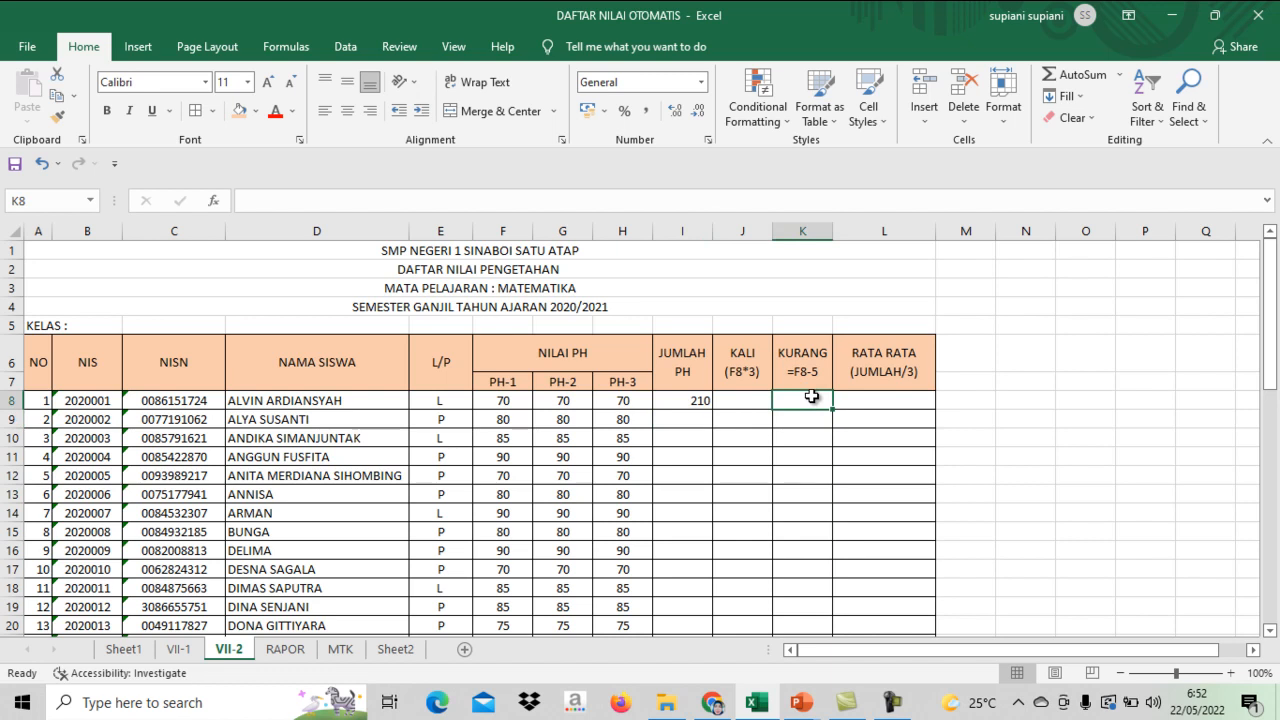
left_click(560, 404)
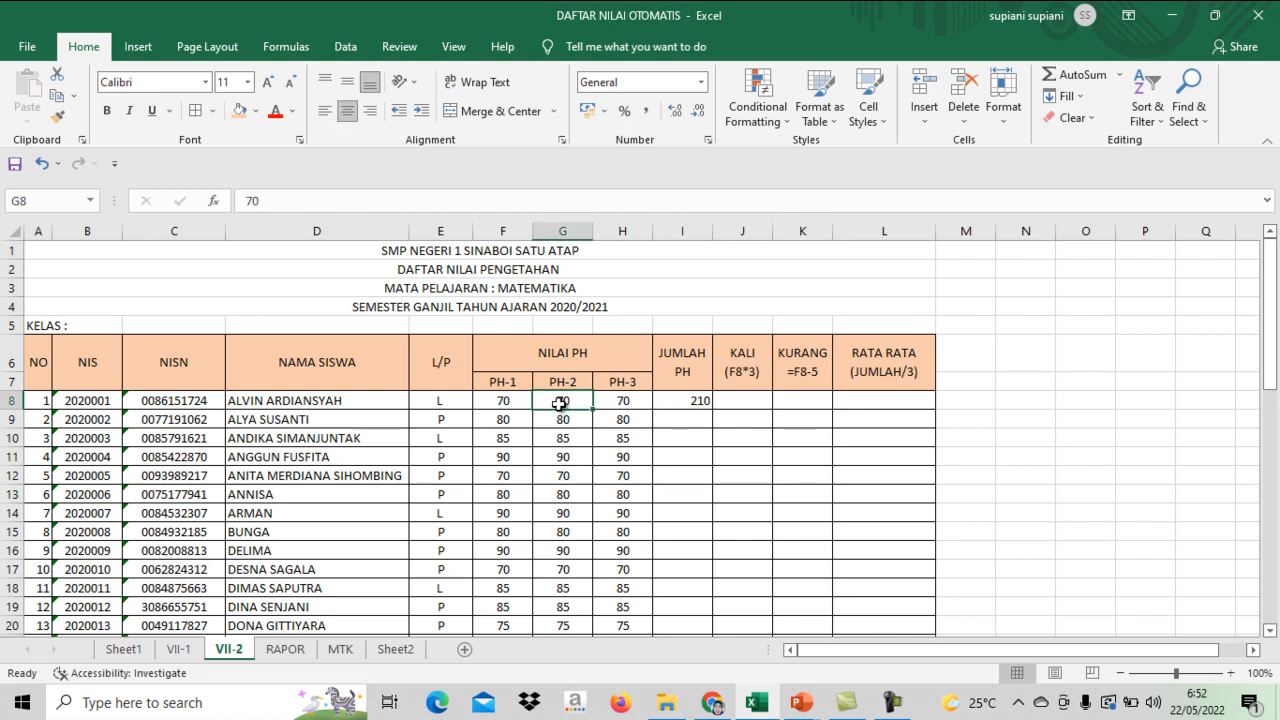
left_click(497, 404)
type("90")
key("Tab")
type("80")
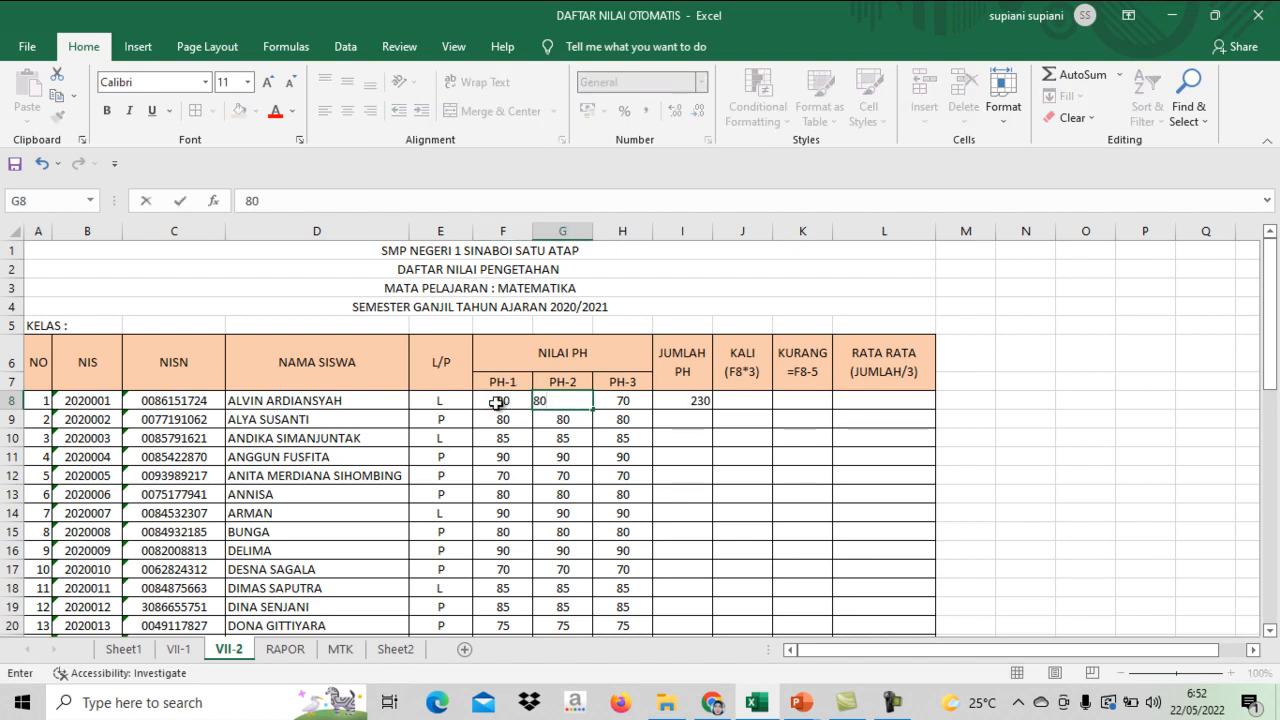
left_click(724, 453)
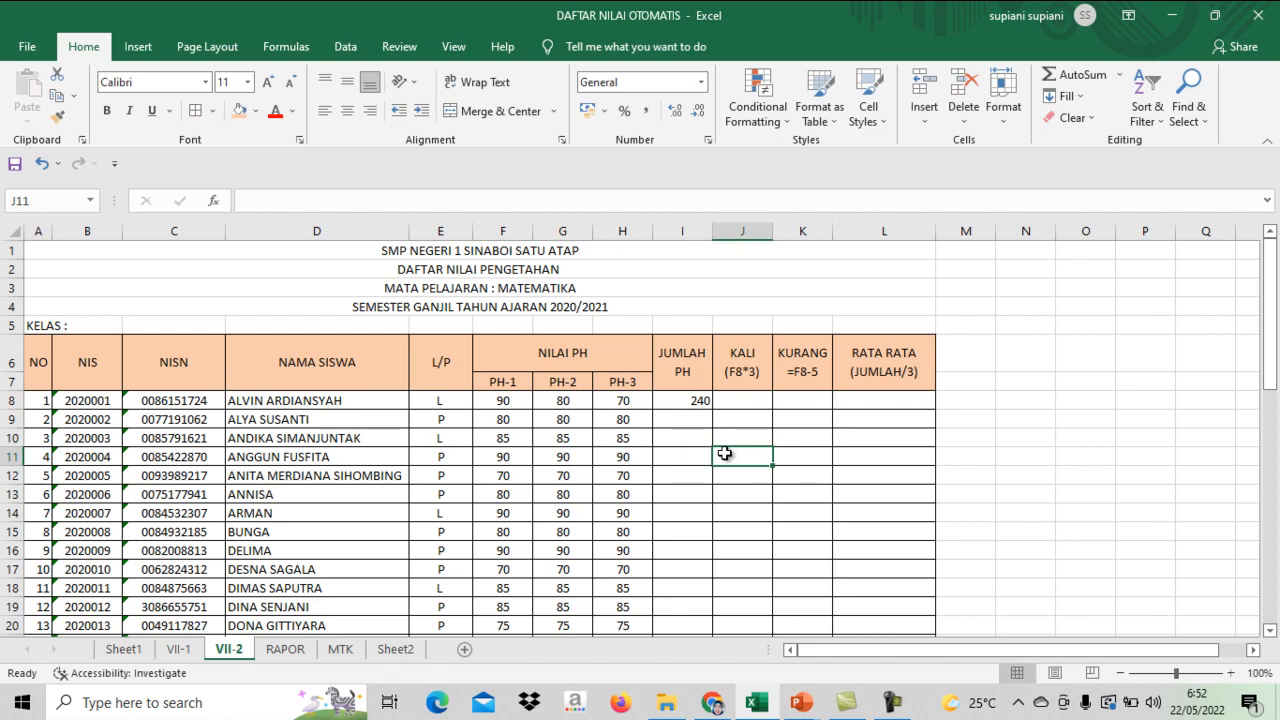
Step: Enter the formula =F8*3 in cell J8 under the KALI header
left_click(755, 398)
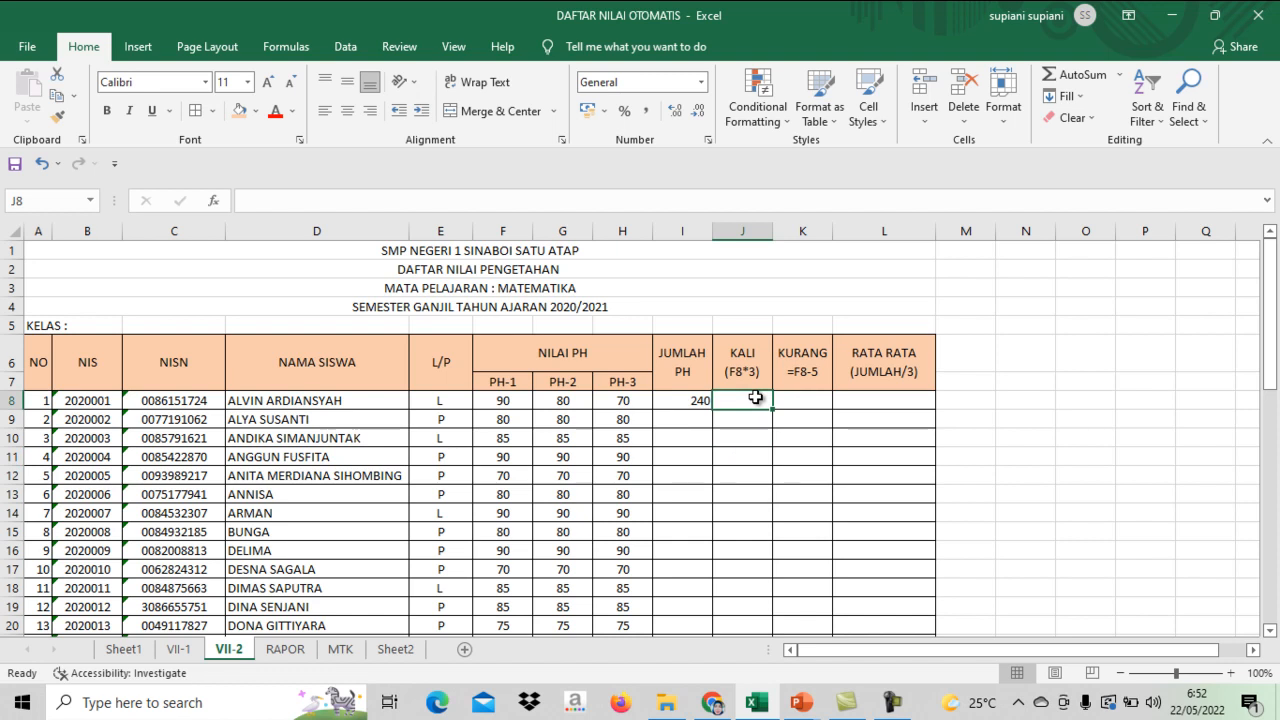
type("=")
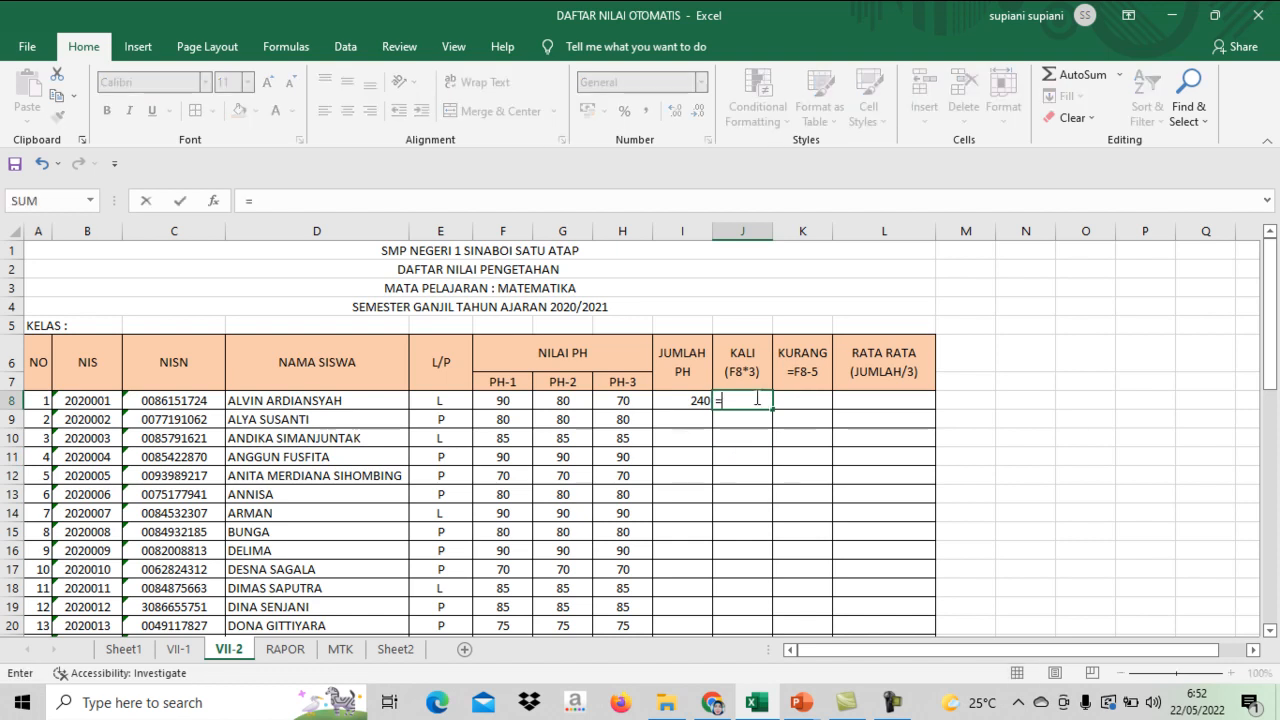
left_click(499, 400)
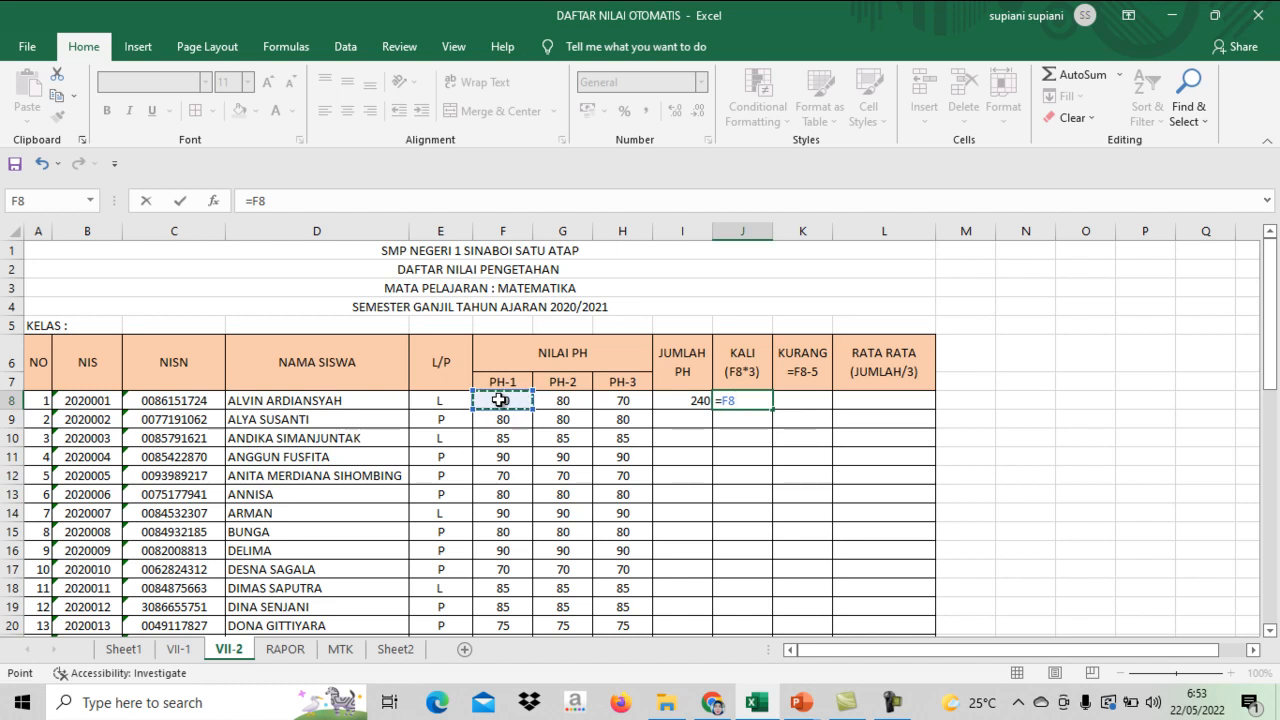
type("*")
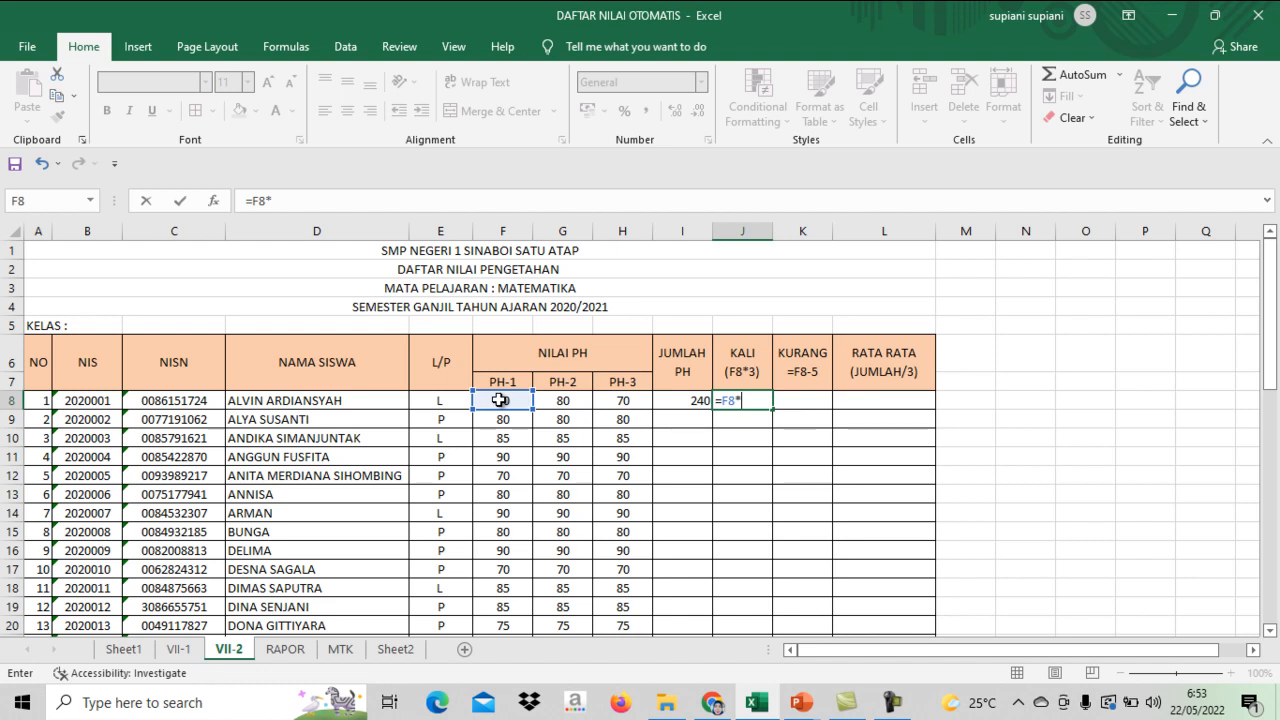
type("3")
key("Return")
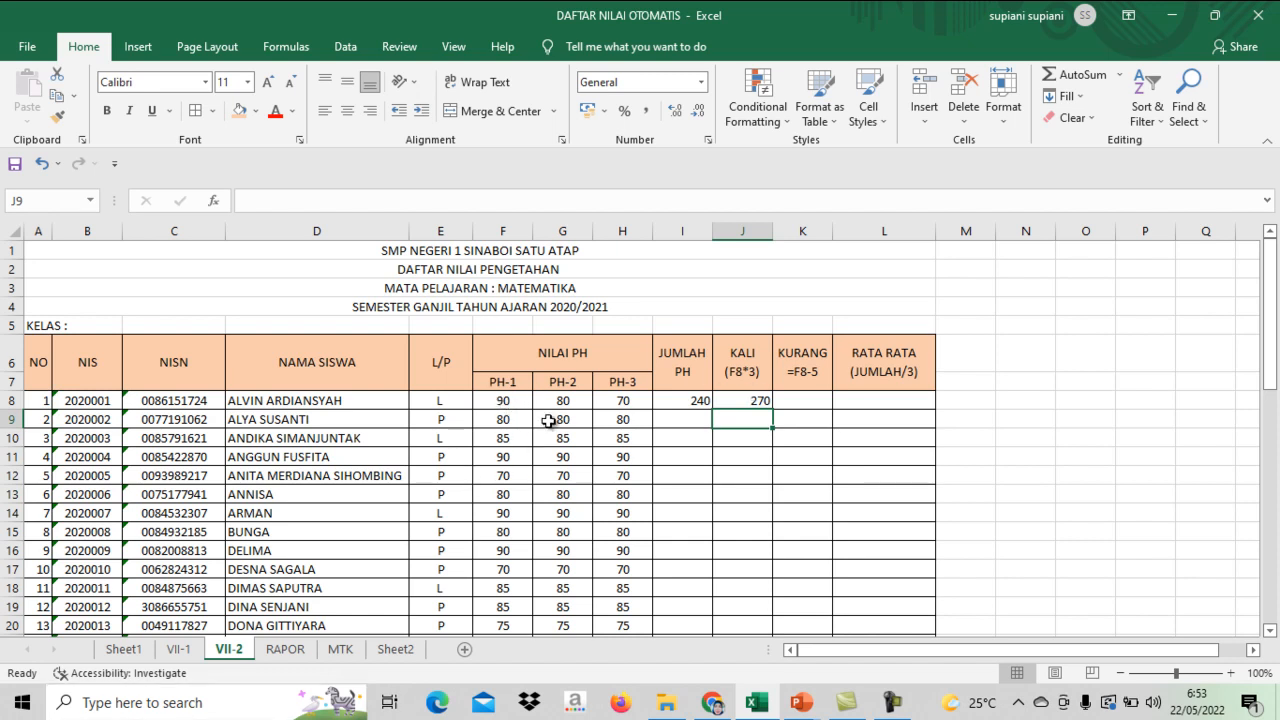
Step: Enter the formula =F8-5 in cell K8 under the KURANG header
left_click(815, 399)
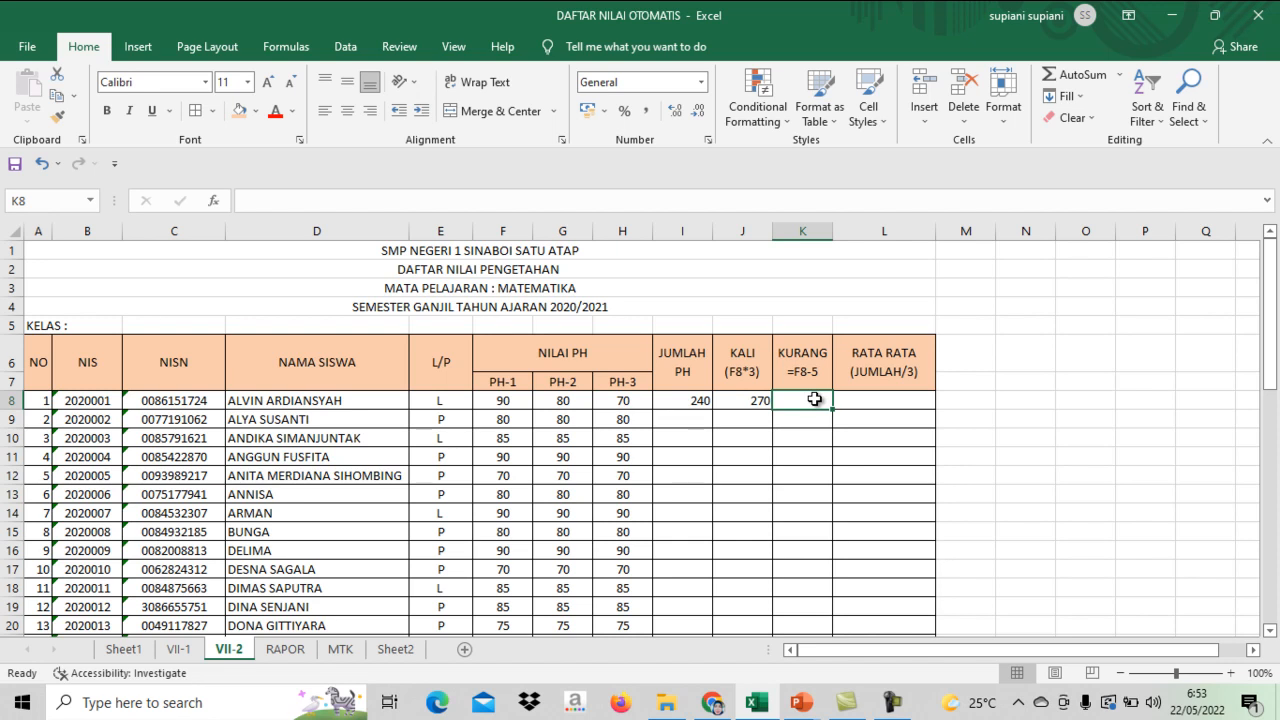
type("=")
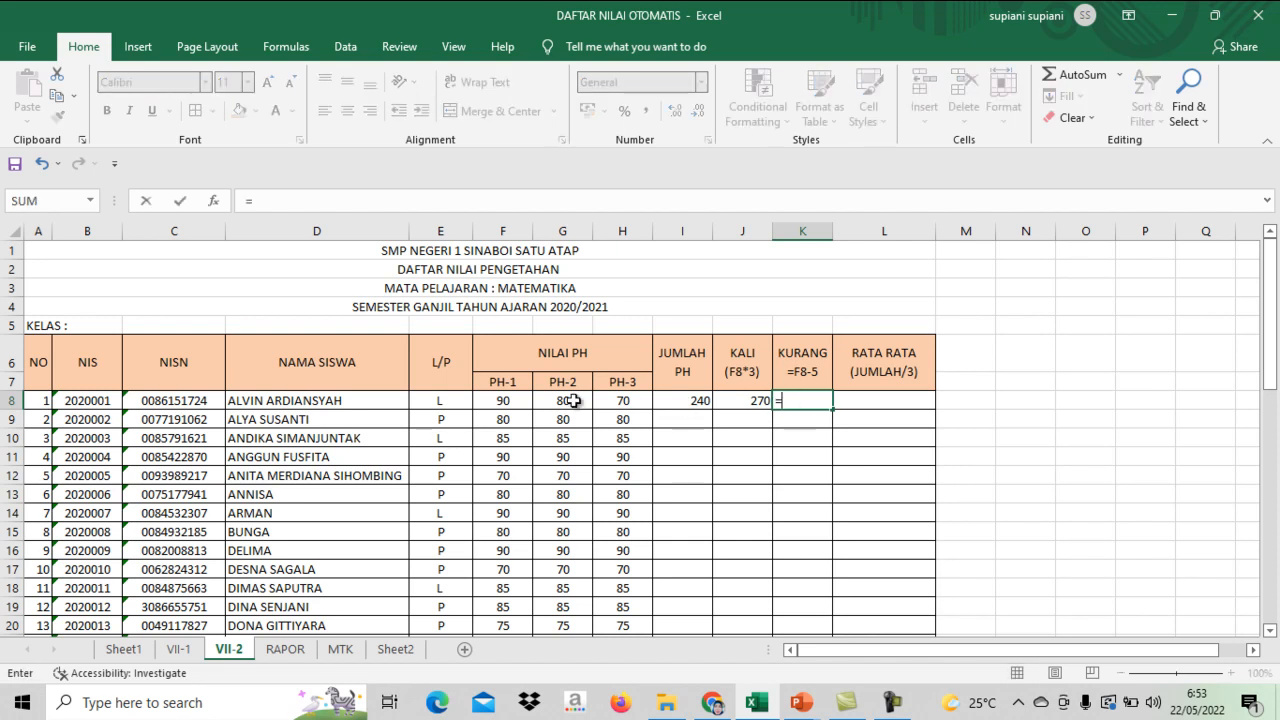
left_click(507, 400)
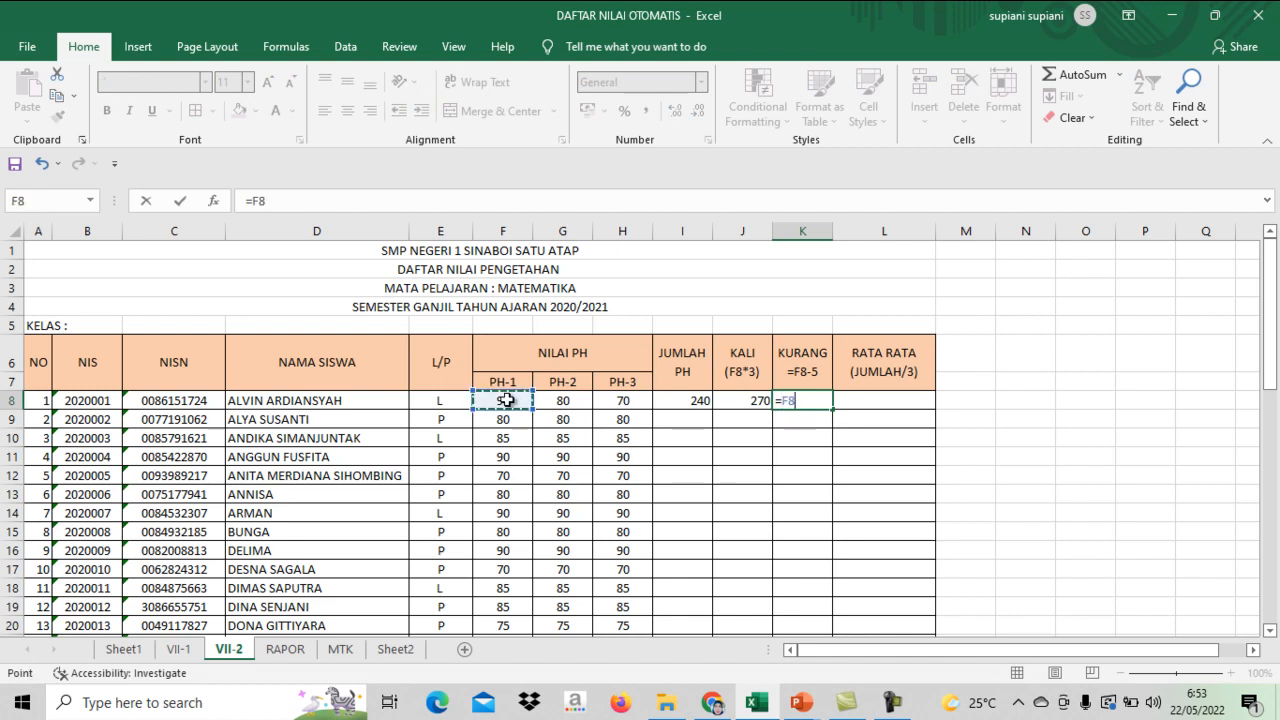
type("-5")
key("Return")
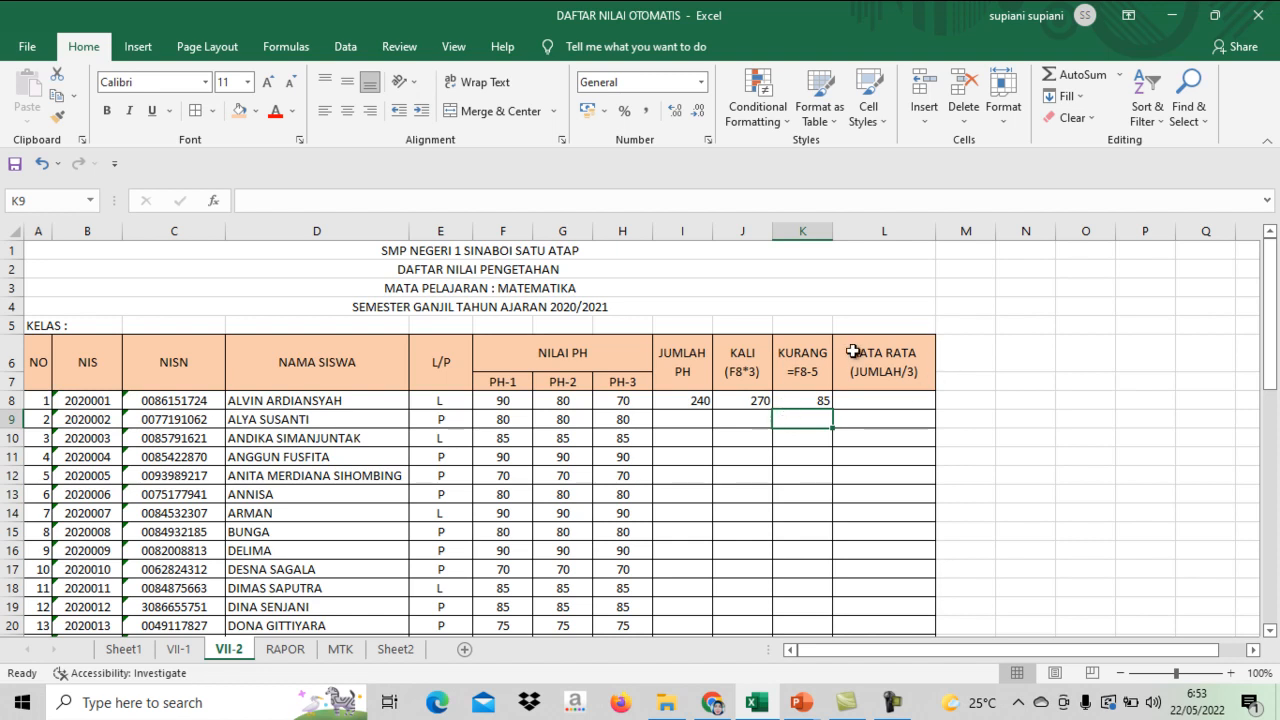
Step: Enter the formula =SUM(F8:H8)/3 in cell L8 under the RATA RATA header
left_click(896, 403)
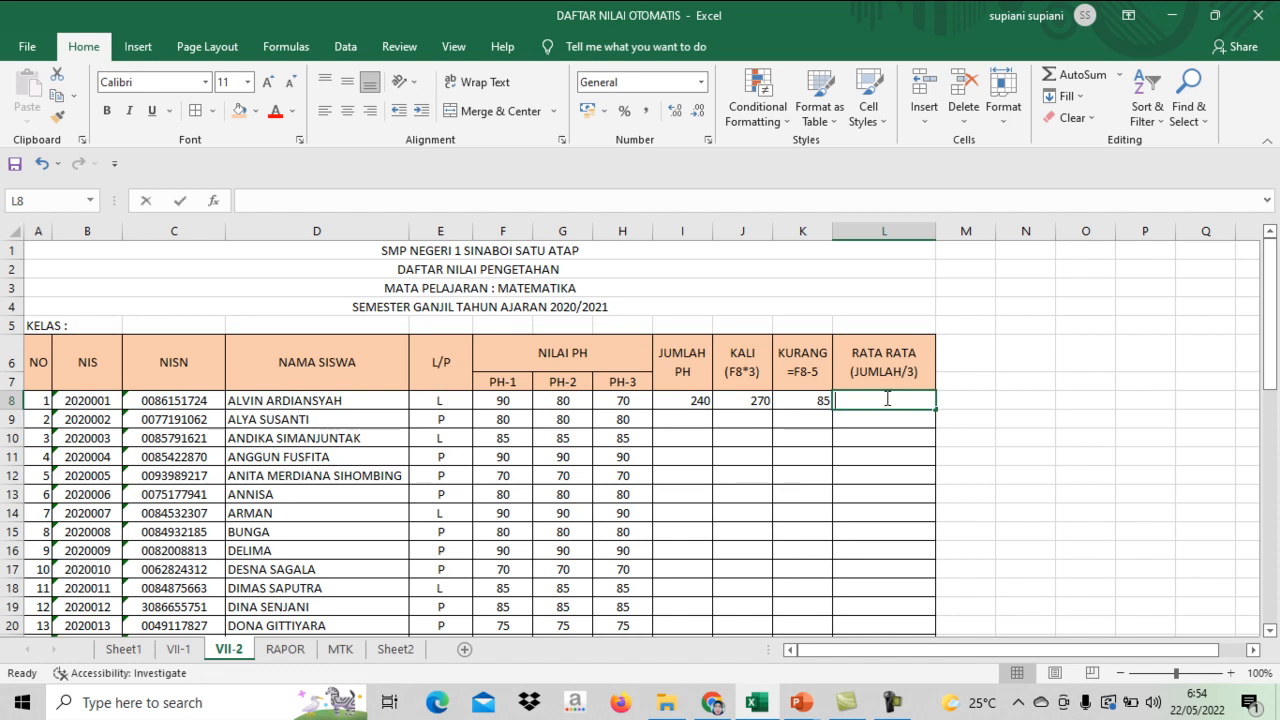
type("=")
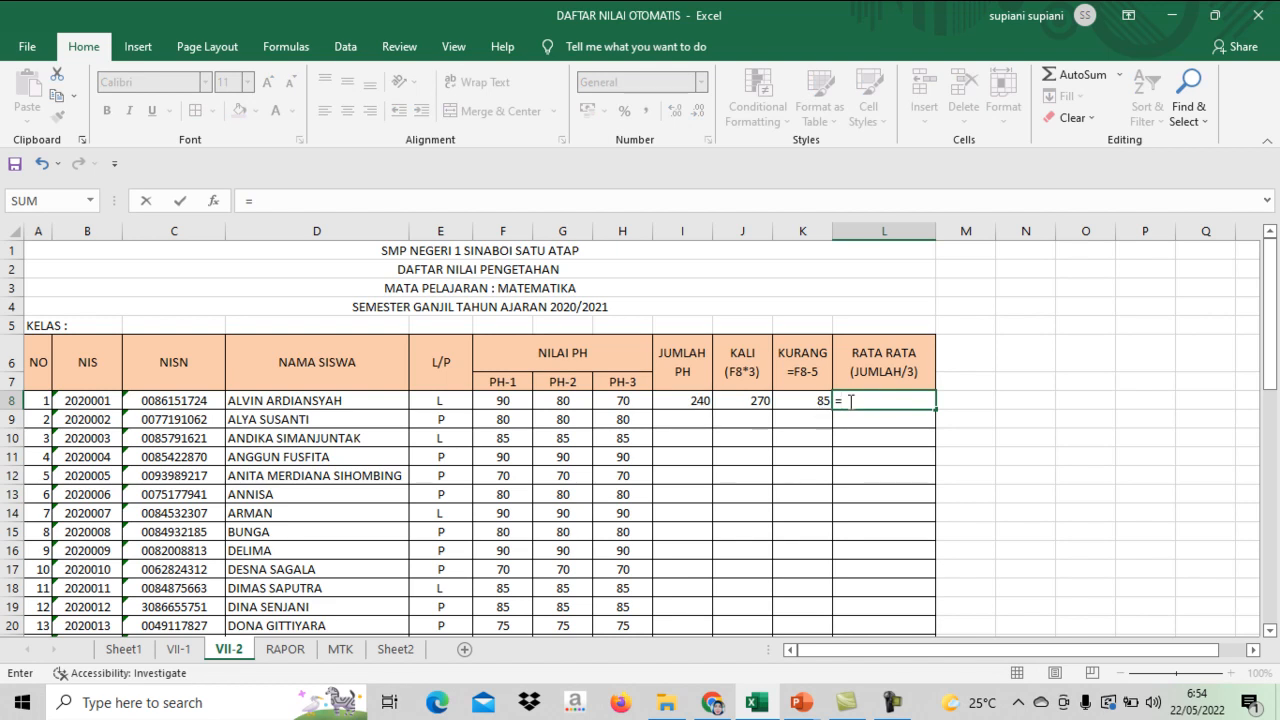
type("SUM")
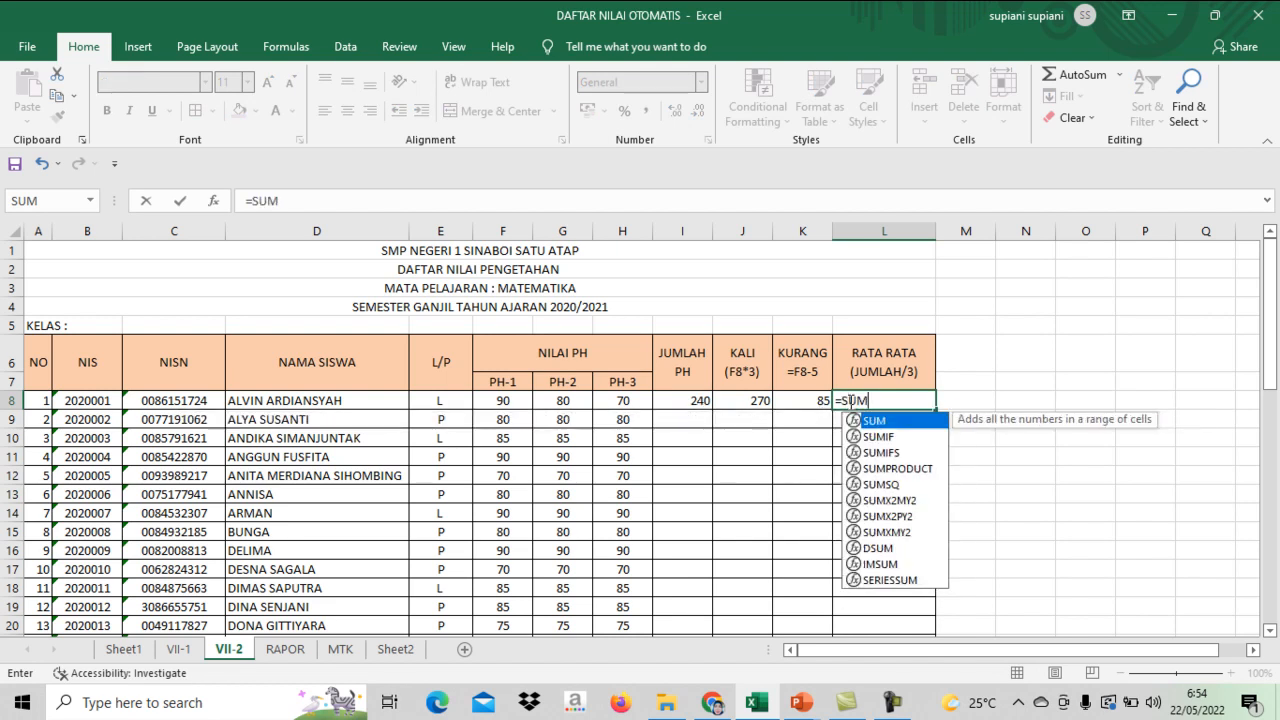
type("(")
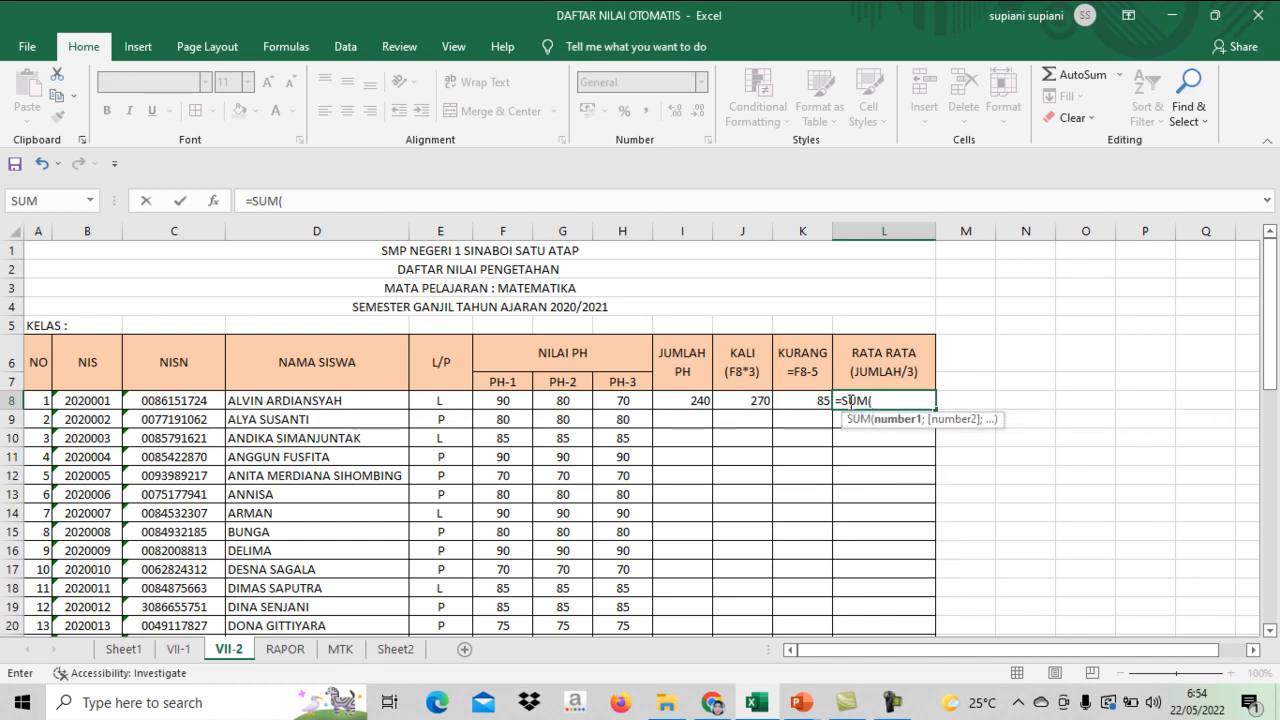
left_click_drag(504, 401, 622, 401)
type(")")
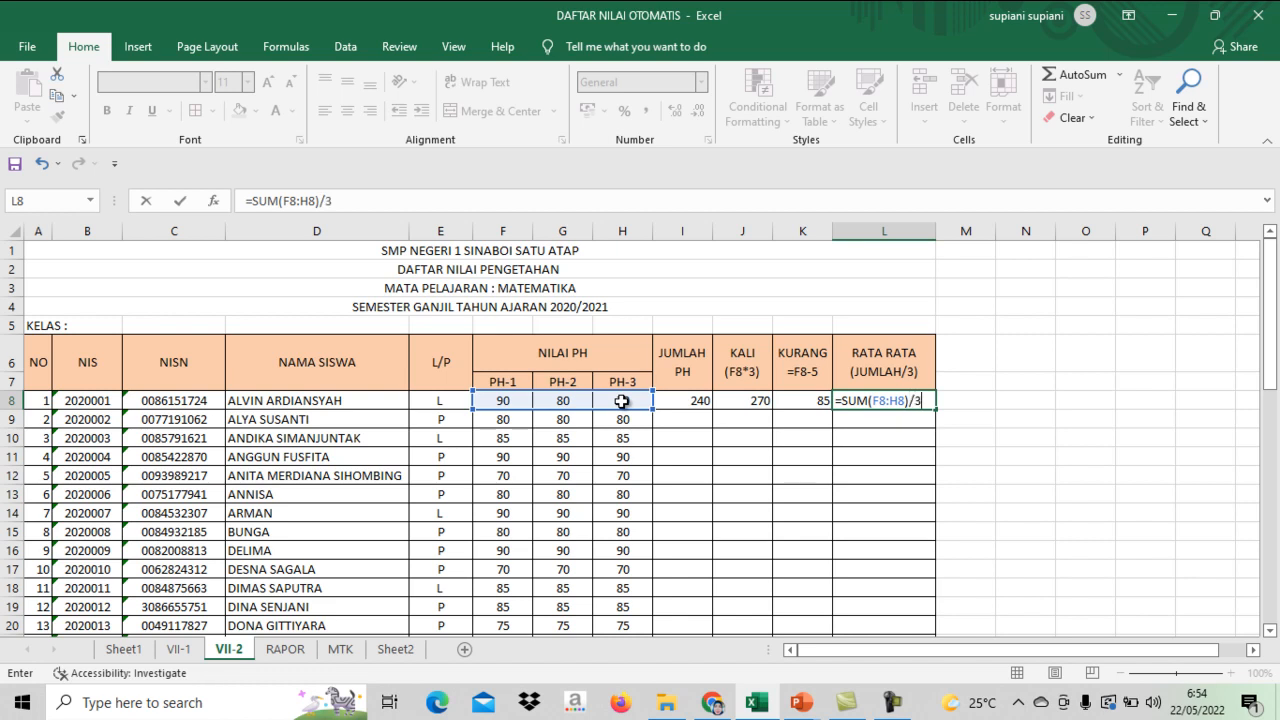
type("/3")
key("Return")
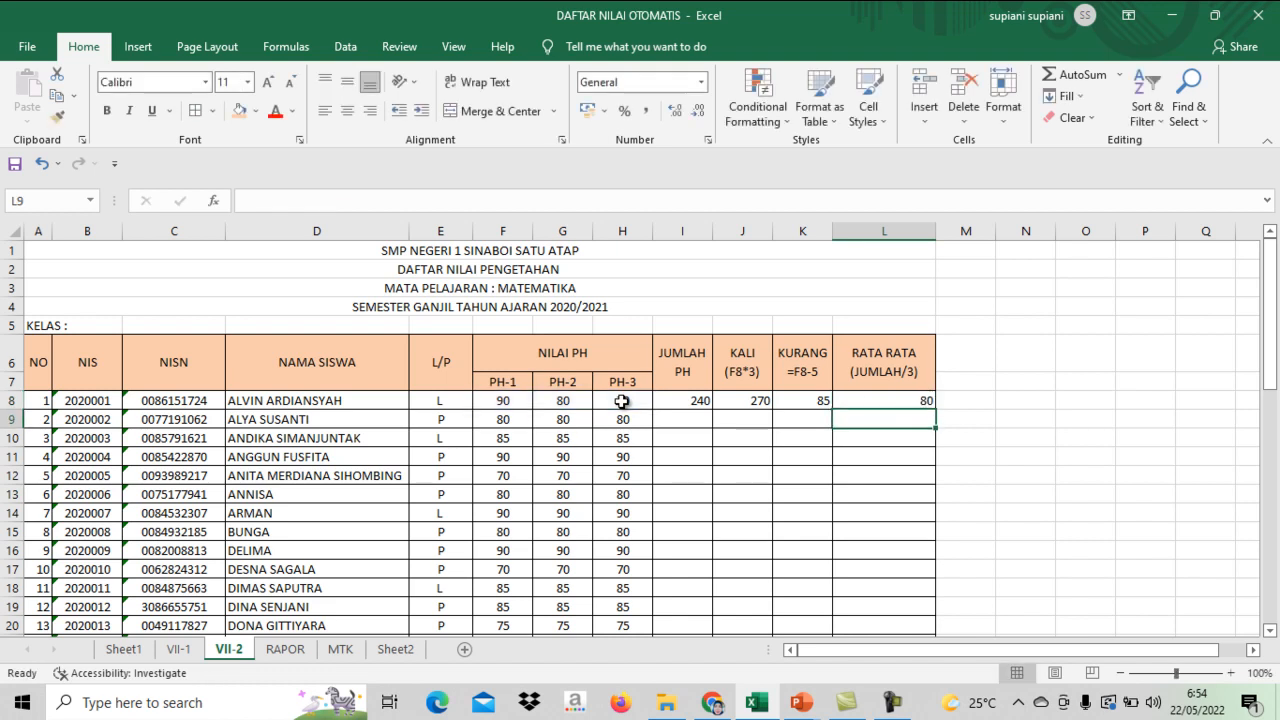
left_click(821, 537)
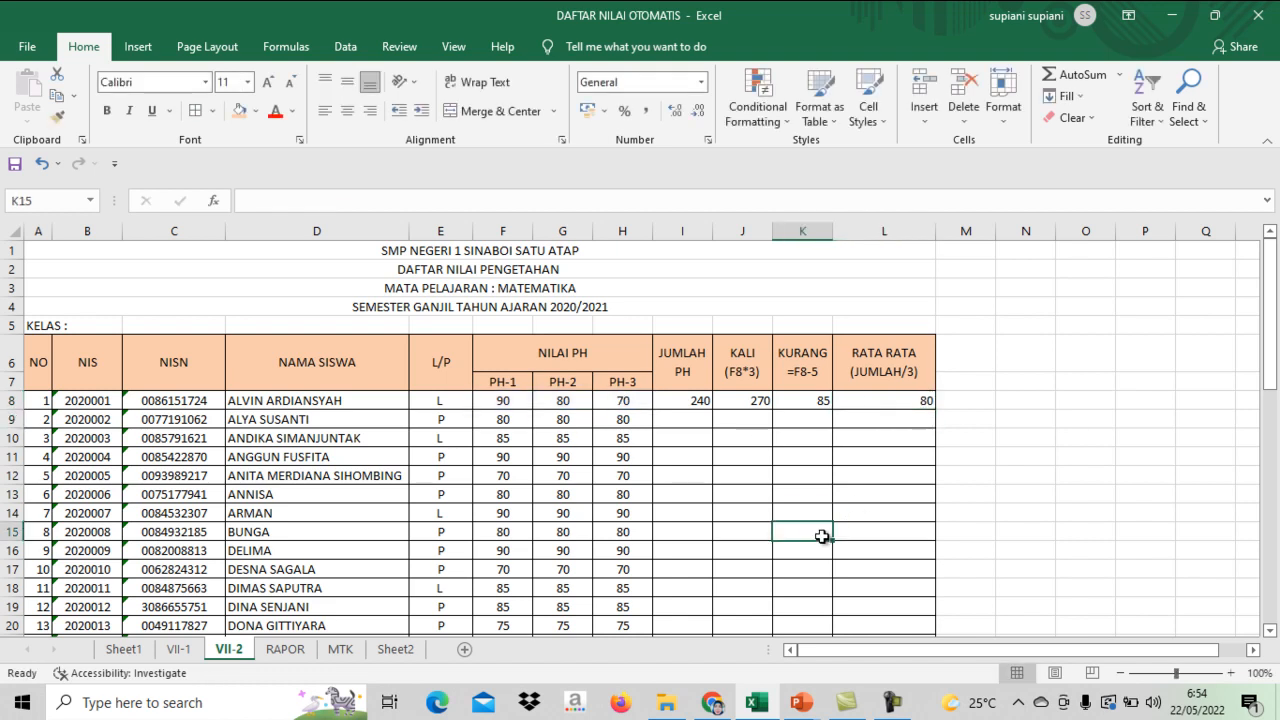
Step: Fill the JUMLAH PH formula from I8 down to I37
left_click(692, 399)
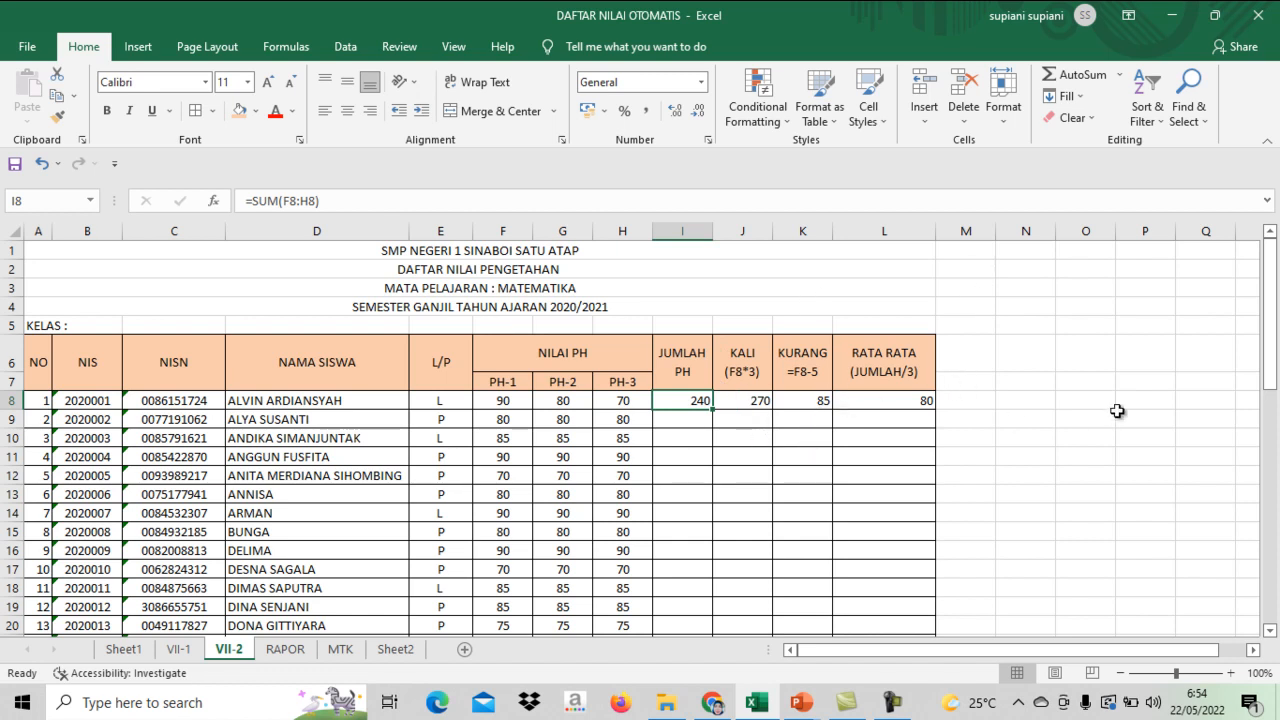
left_click_drag(1272, 262, 1272, 288)
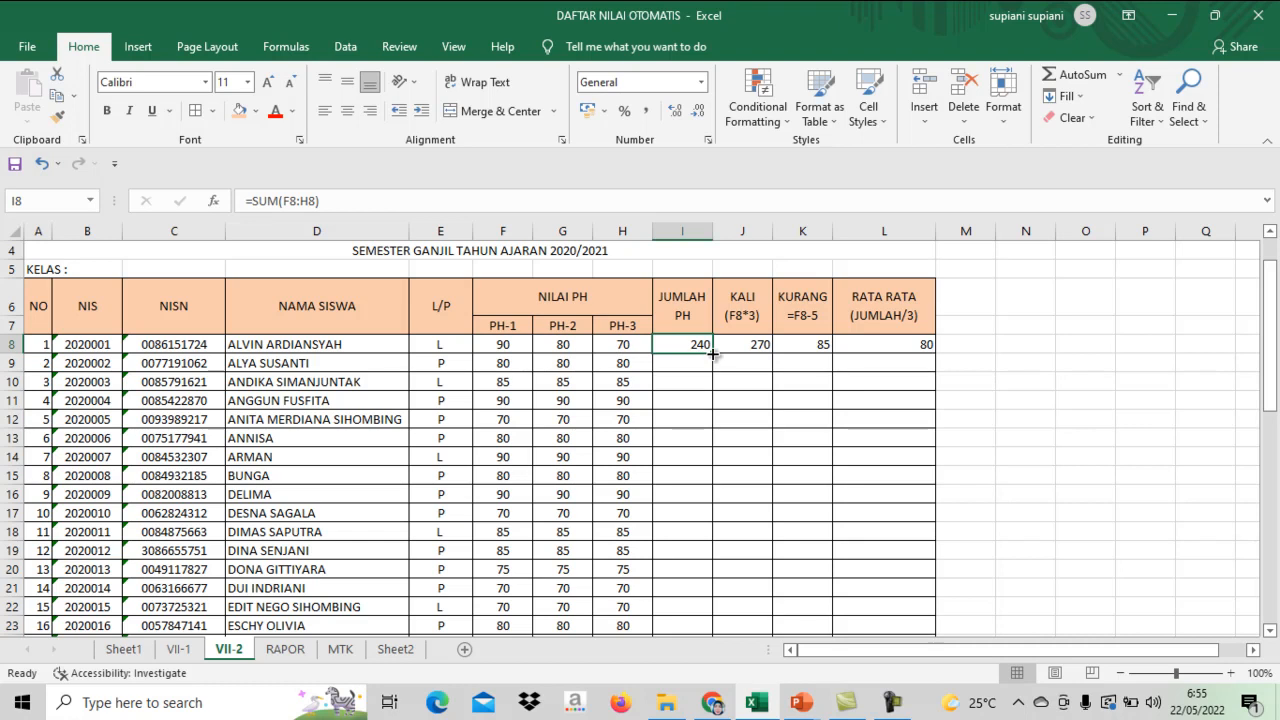
left_click_drag(712, 352, 708, 390)
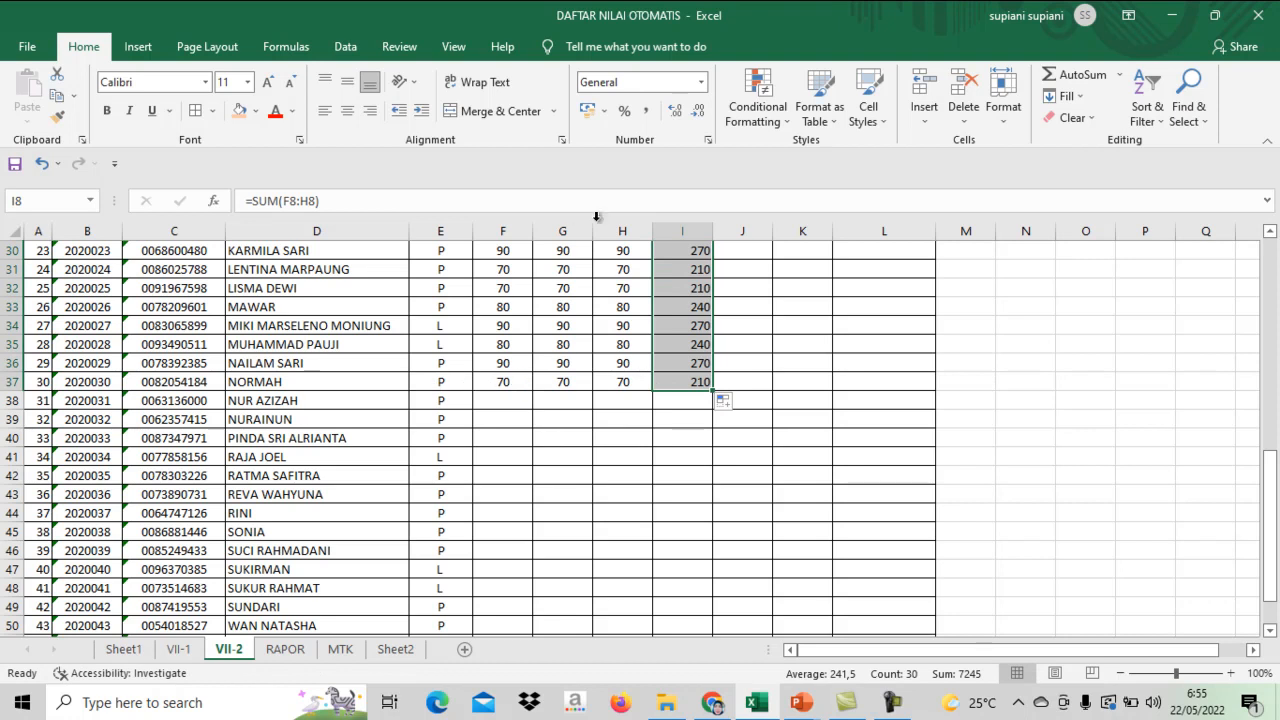
Step: Copy the PH scores in F8:H35 and paste them starting at F38 for the students without scores
left_click_drag(1272, 478, 1277, 270)
left_click_drag(497, 379, 620, 577)
left_click_drag(616, 463, 611, 363)
left_click(57, 100)
mouse_move(1271, 510)
left_mouse_down()
mouse_move(1271, 333)
mouse_move(1271, 510)
left_mouse_up()
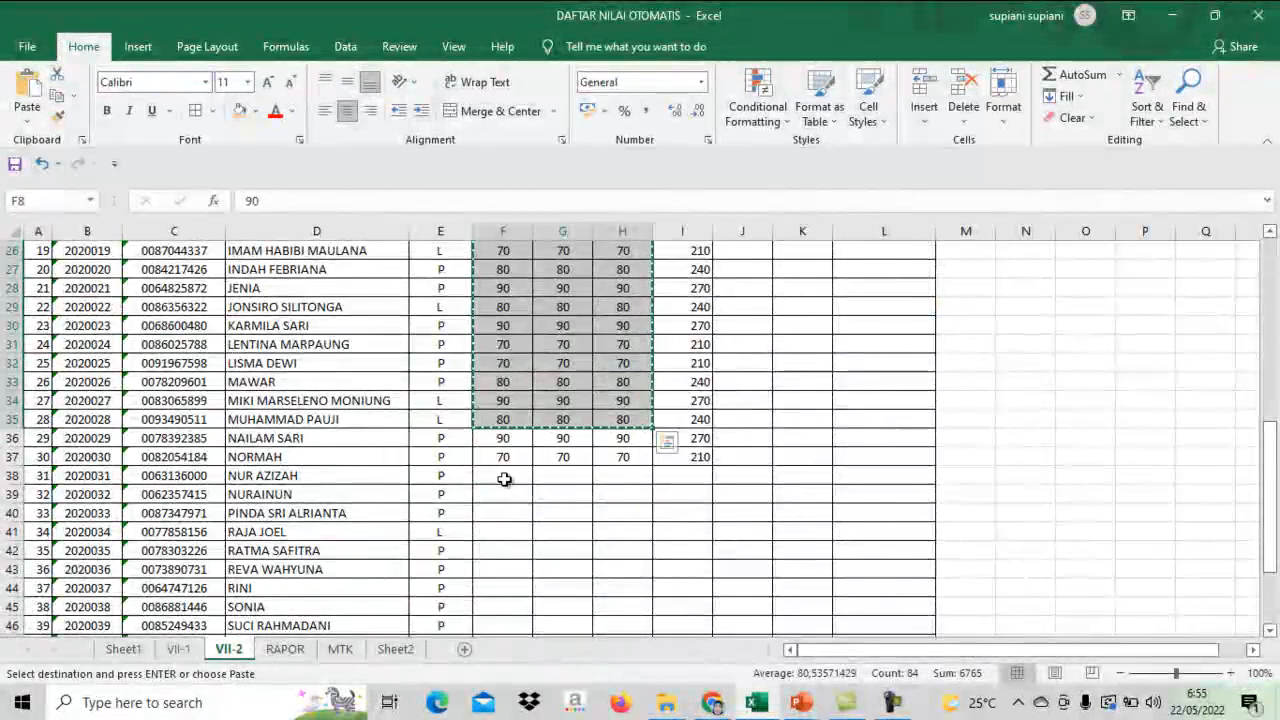
left_click(504, 479)
left_click_drag(505, 479, 637, 563)
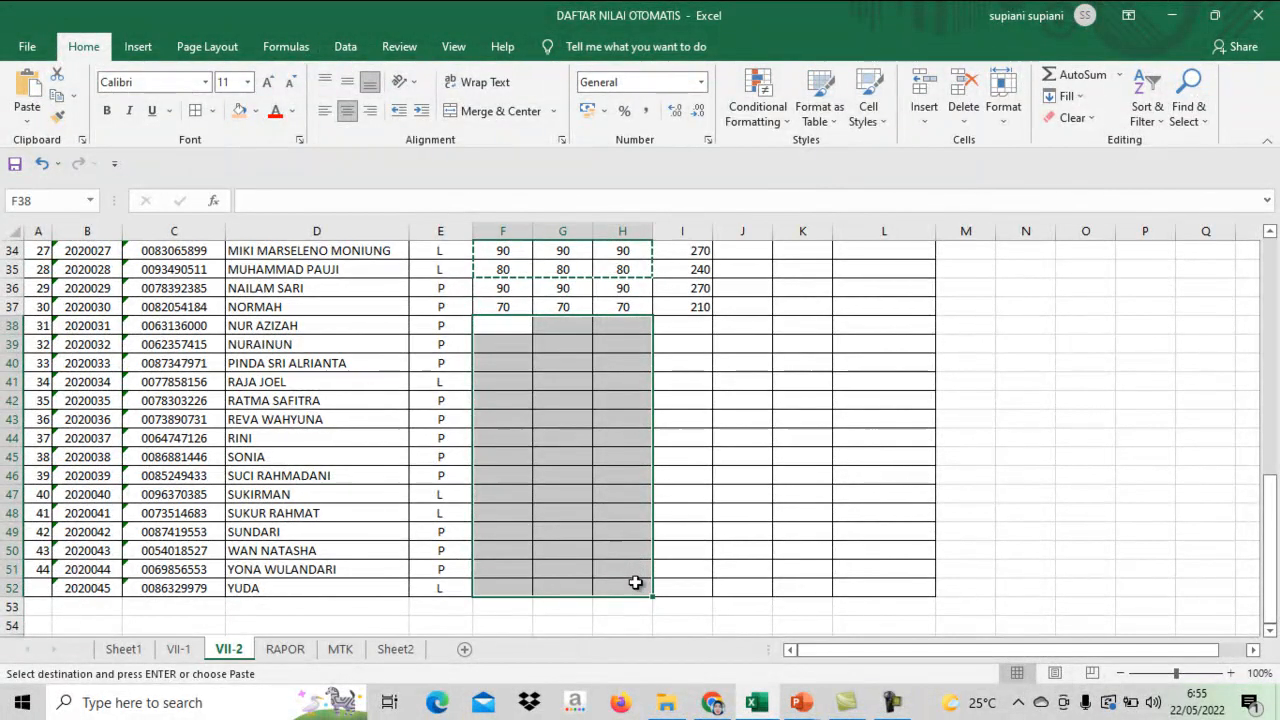
left_click(24, 90)
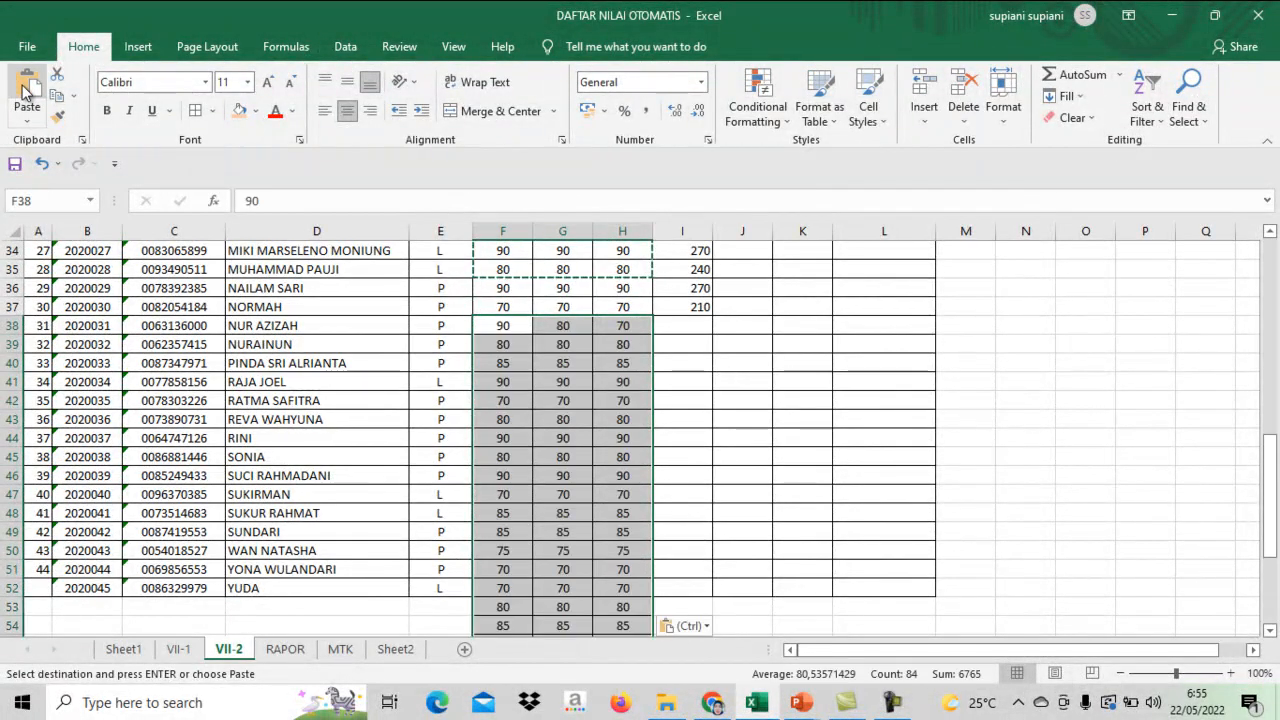
Step: Delete the surplus rows 53 to 65 below the last student
left_click_drag(1272, 462, 1272, 516)
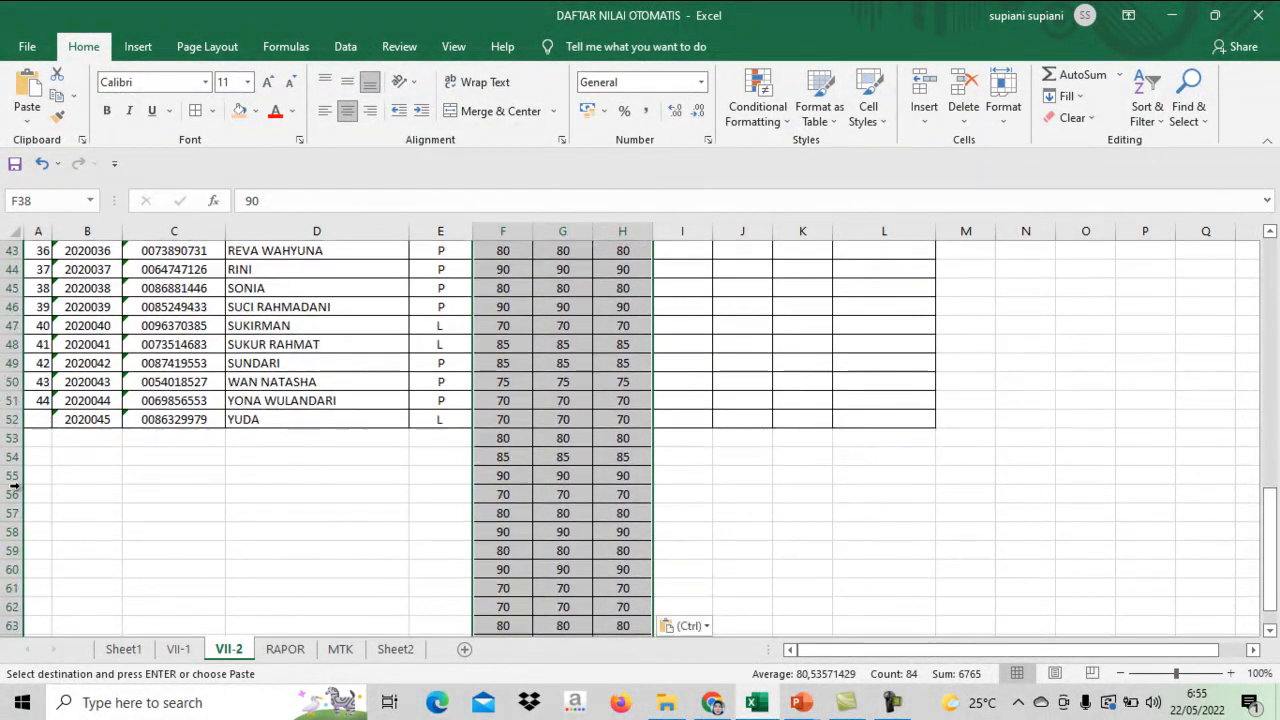
left_click_drag(5, 437, 30, 534)
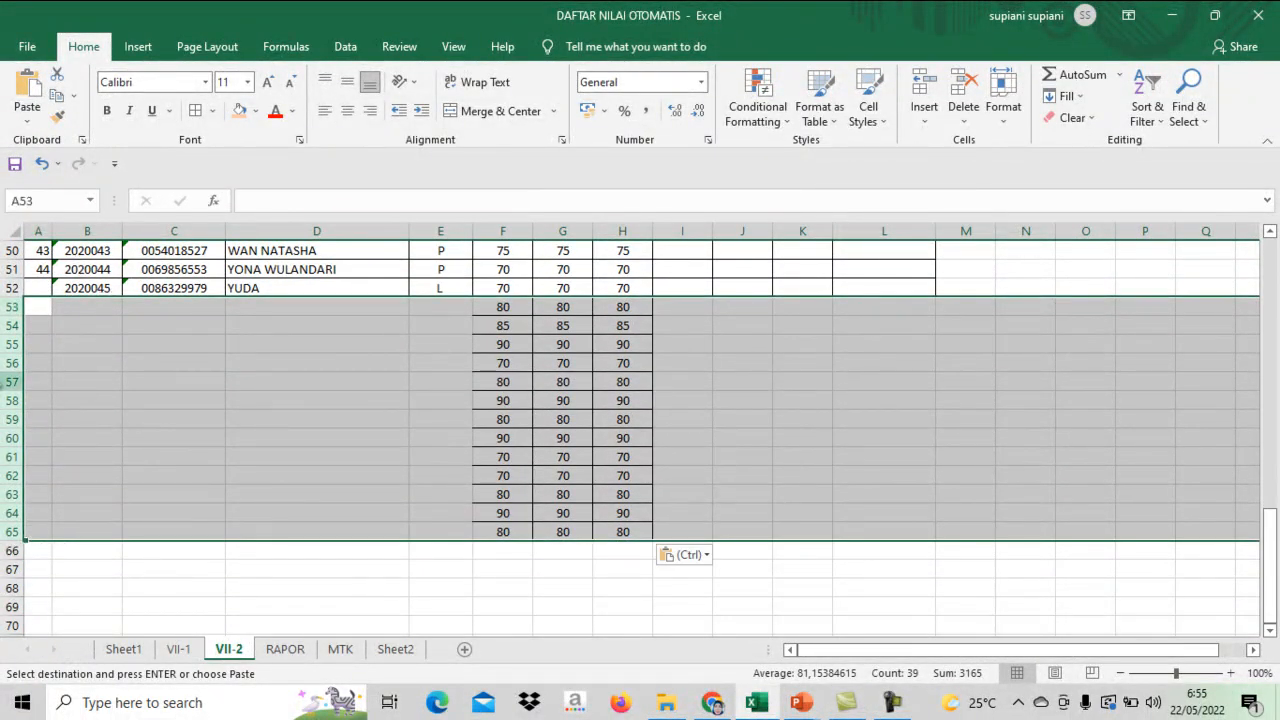
right_click(20, 531)
left_click(73, 531)
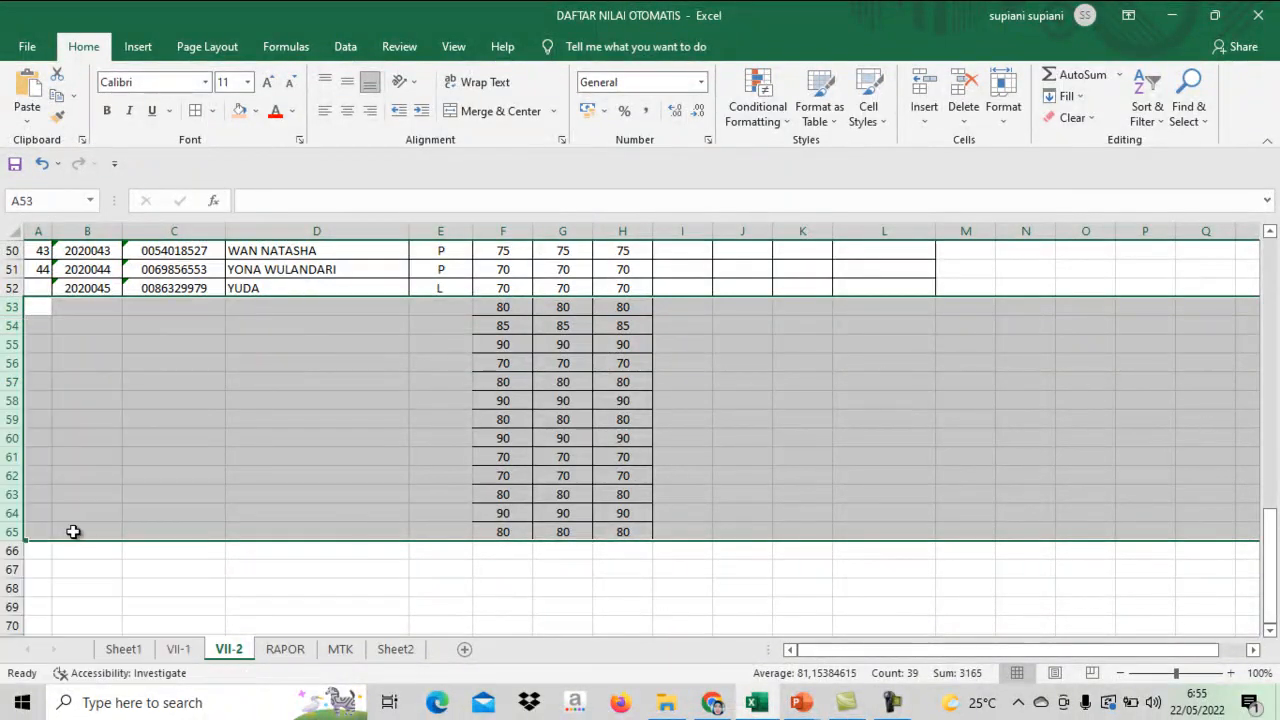
left_click(728, 394)
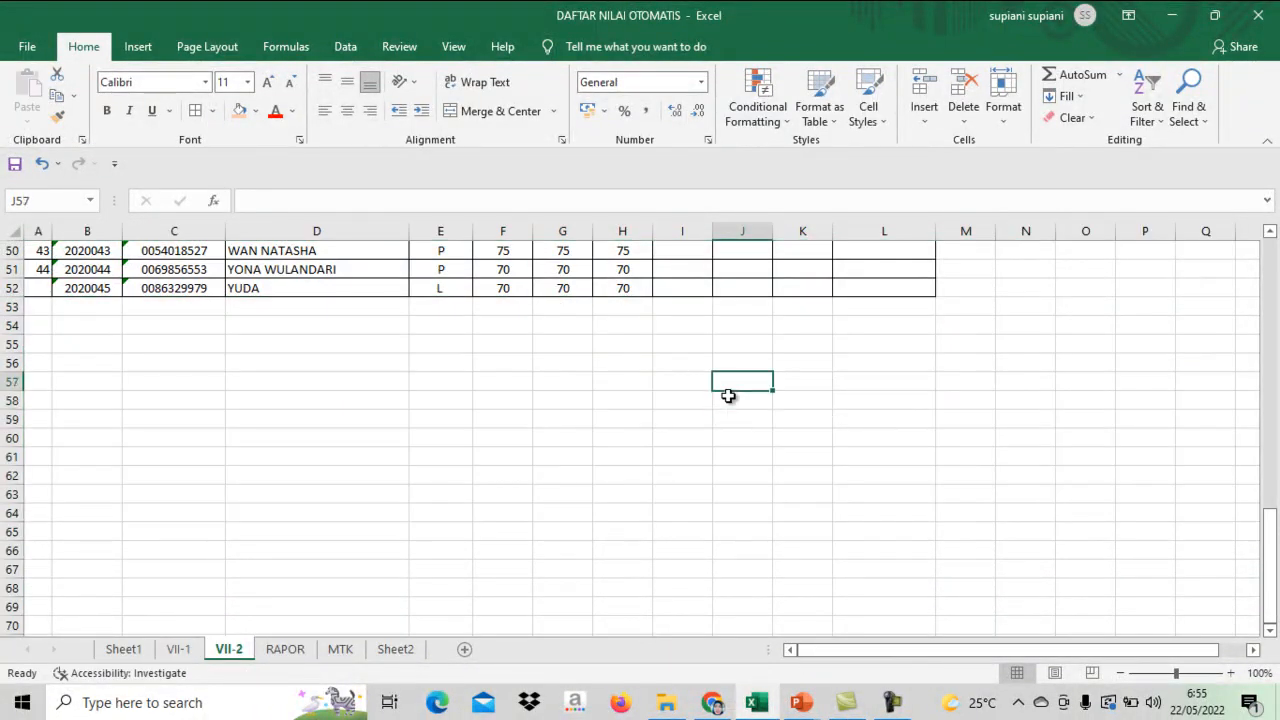
Step: Extend the JUMLAH PH formula from I37 down to the last student in I52
key("Up")
key("Up")
key("Up")
key("Up")
key("Up")
key("Up")
key("Up")
key("Up")
key("Up")
key("Up")
key("Up")
key("Up")
key("Up")
key("Up")
key("Up")
key("Up")
key("Up")
key("Up")
key("Up")
key("Up")
left_click_drag(697, 453, 710, 614)
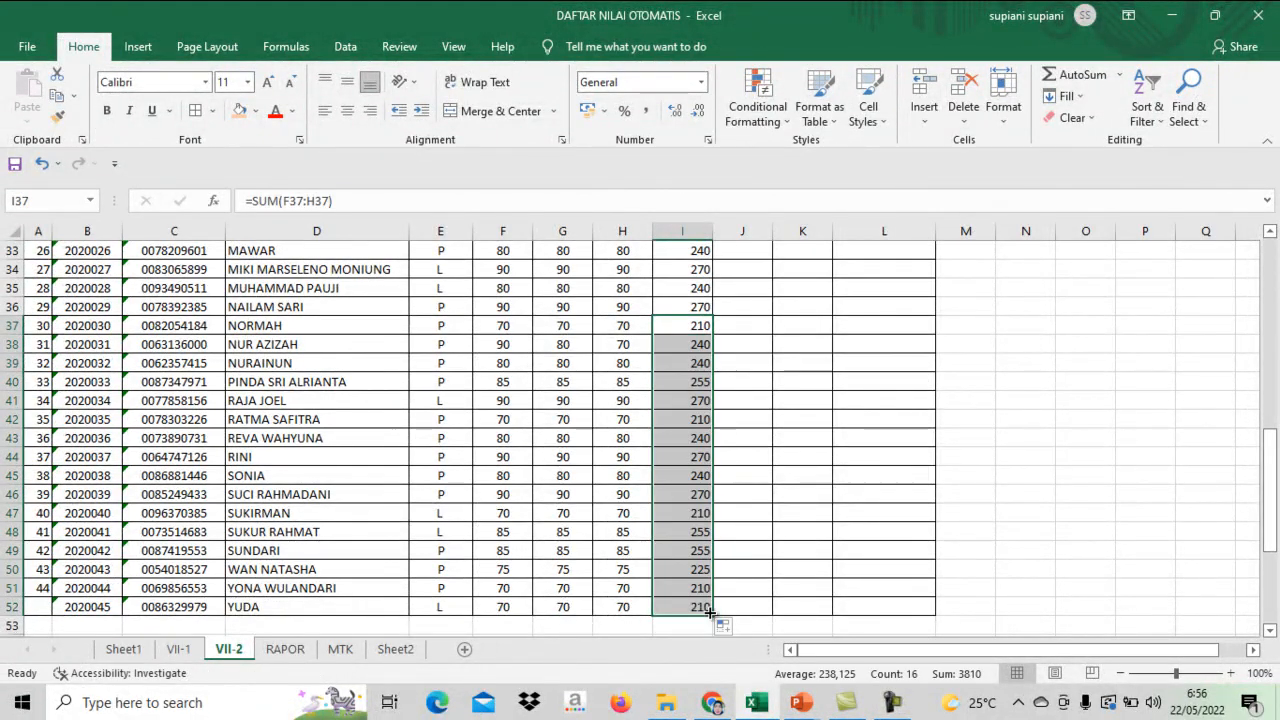
Step: Fill the KALI formula from J8 down to the last student in J52
left_click_drag(1272, 495, 1272, 305)
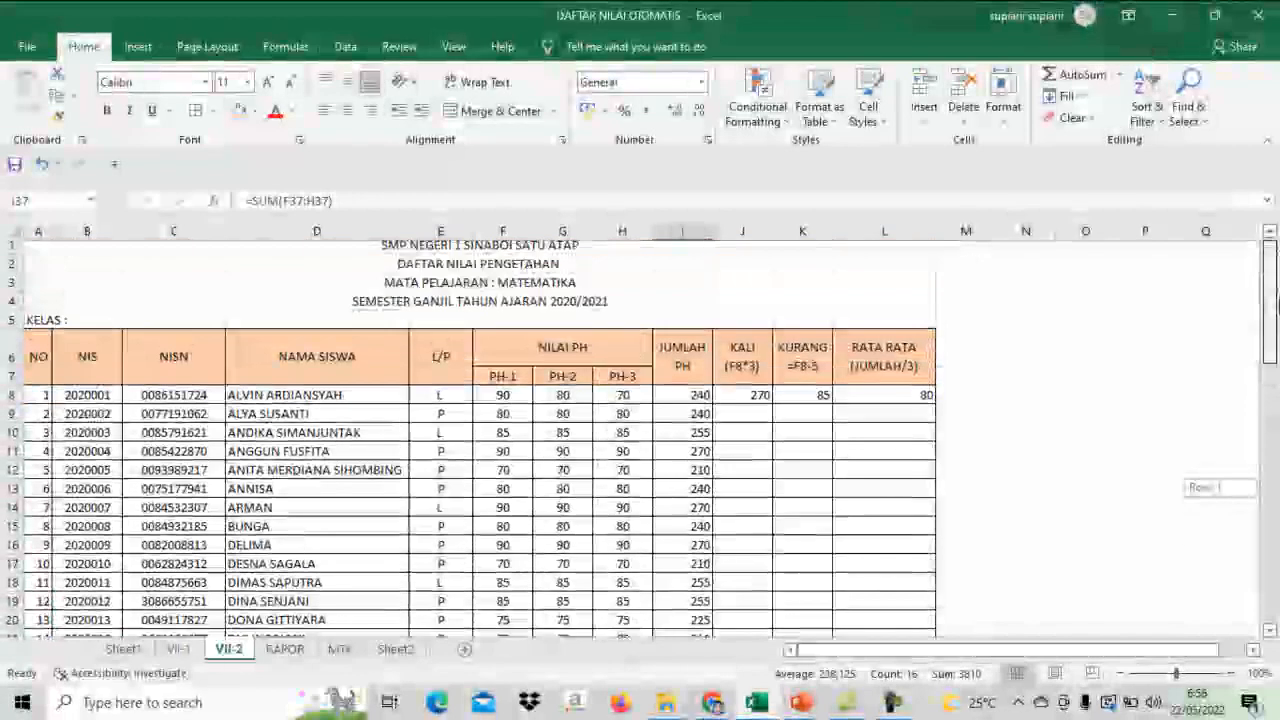
left_click(763, 401)
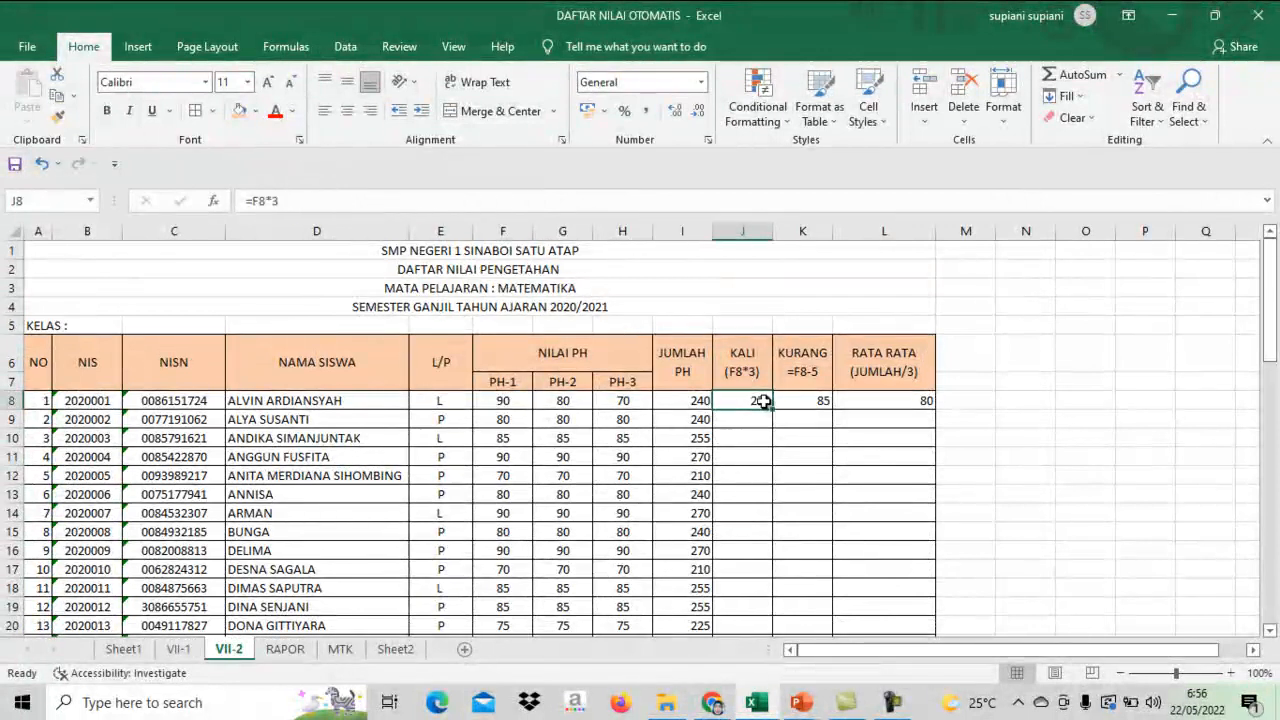
left_click_drag(773, 410, 768, 590)
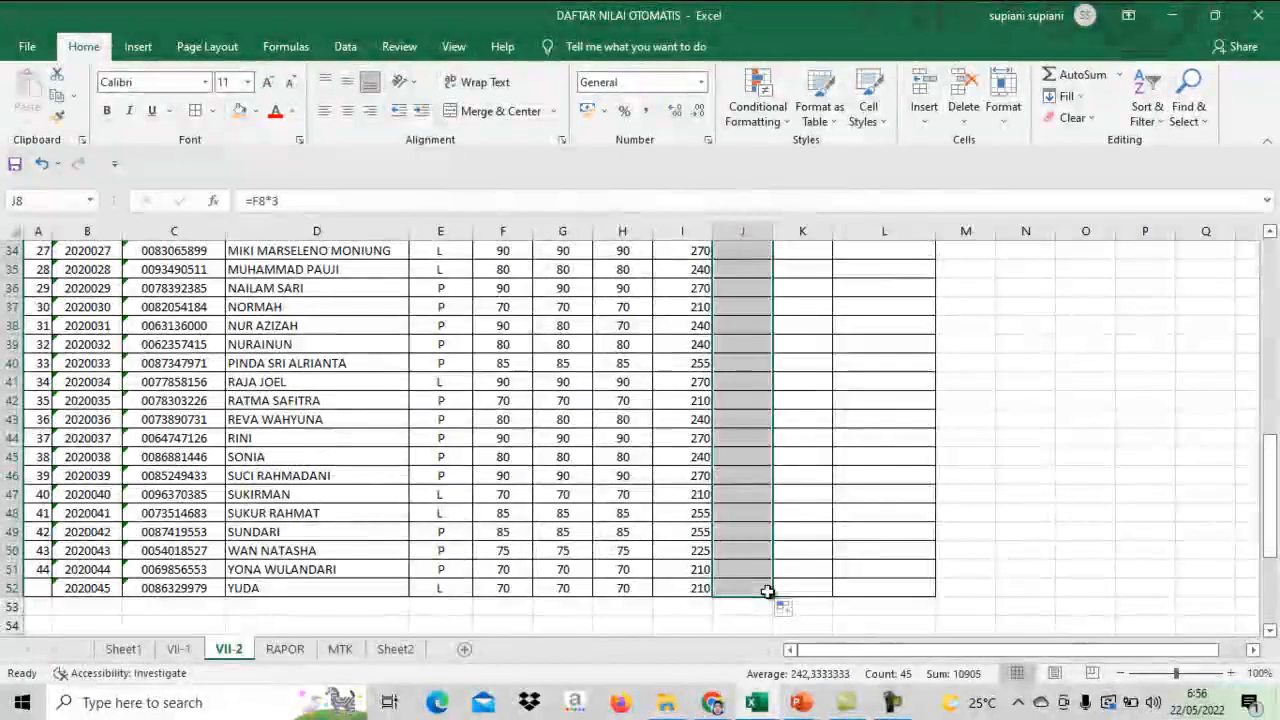
Step: Fill the KURANG formula from K8 down to the last student in K52
left_click_drag(1273, 525, 1271, 326)
left_click(822, 401)
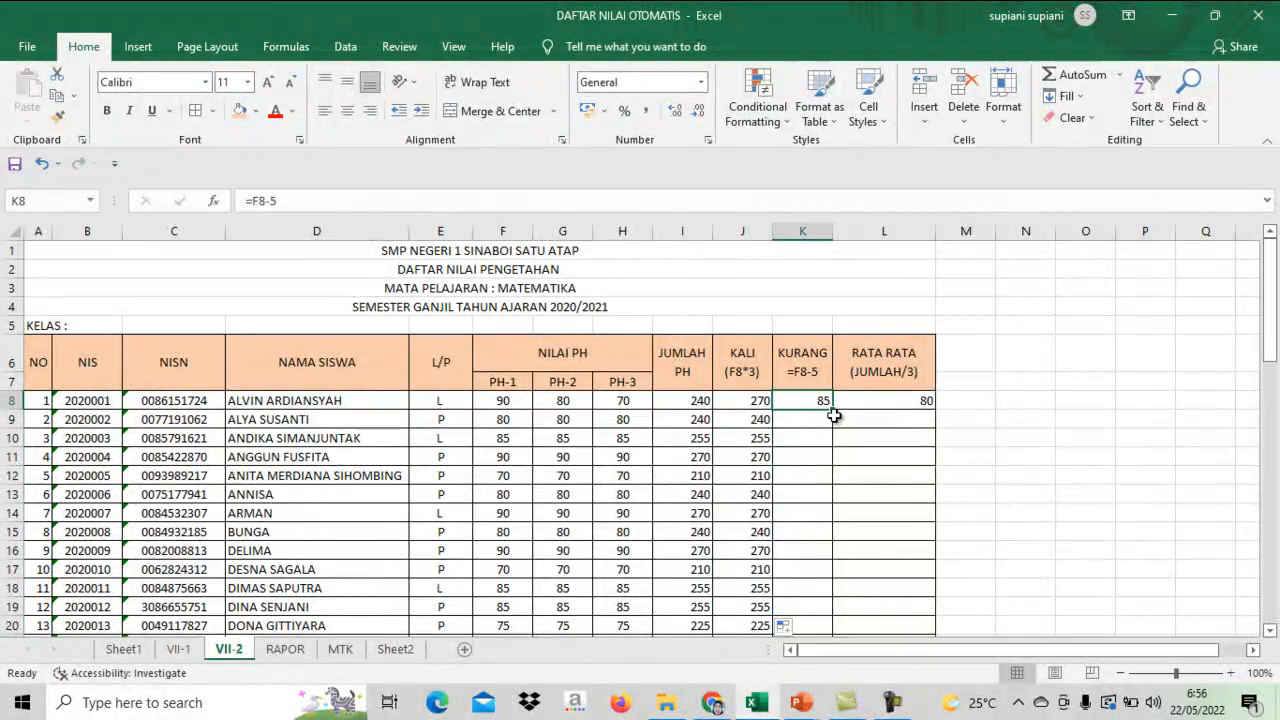
left_click_drag(841, 651, 840, 594)
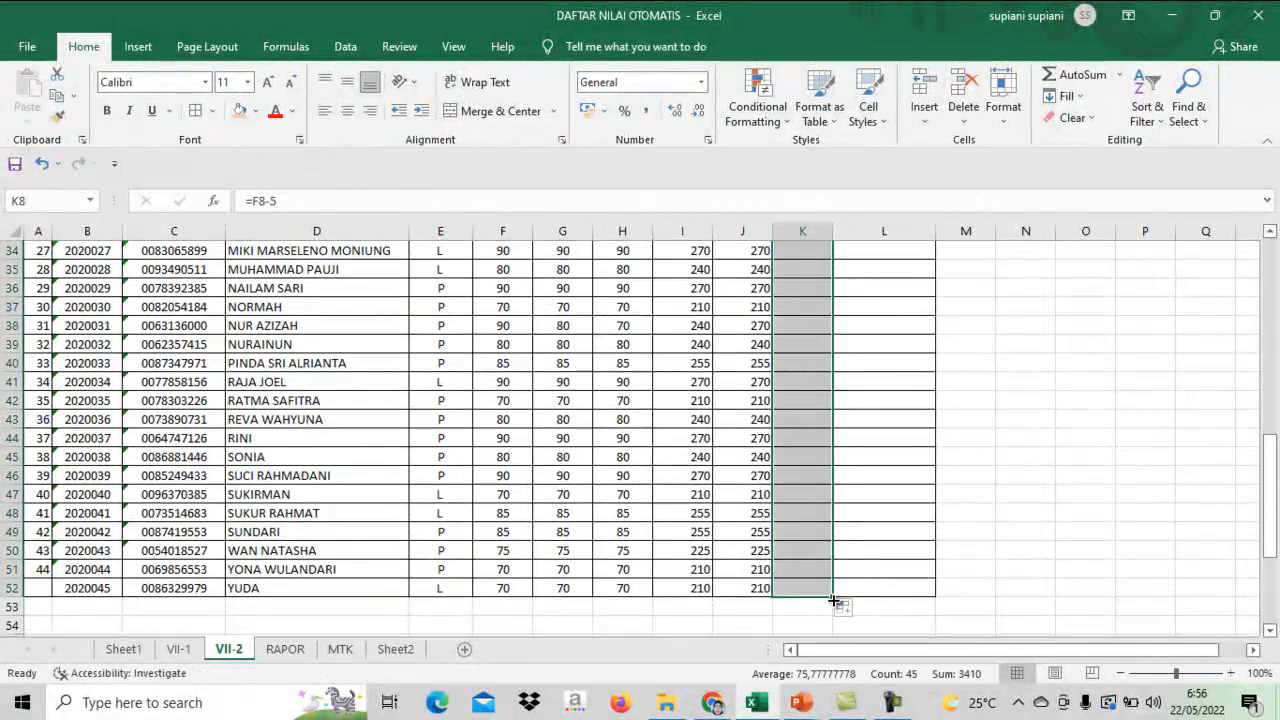
Step: Fill the RATA RATA formula from L8 down to the last student in L52
left_click_drag(1270, 485, 1278, 280)
left_click(924, 399)
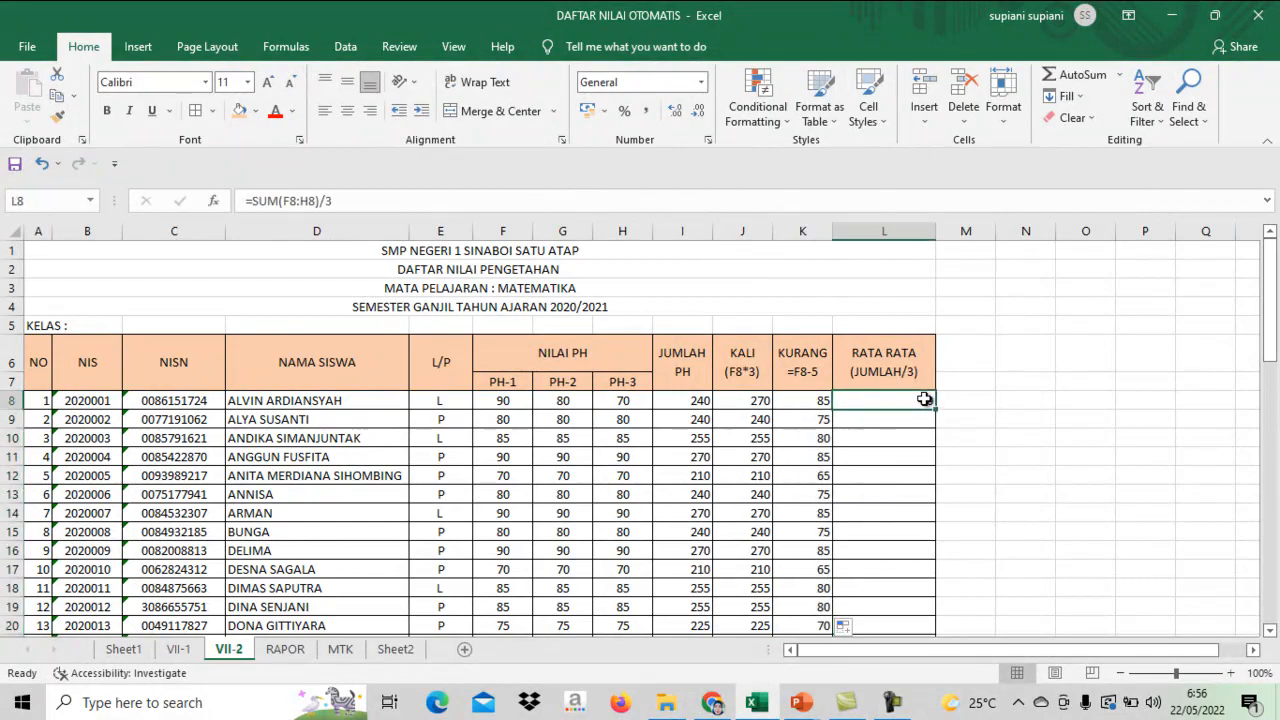
left_click_drag(936, 412, 933, 618)
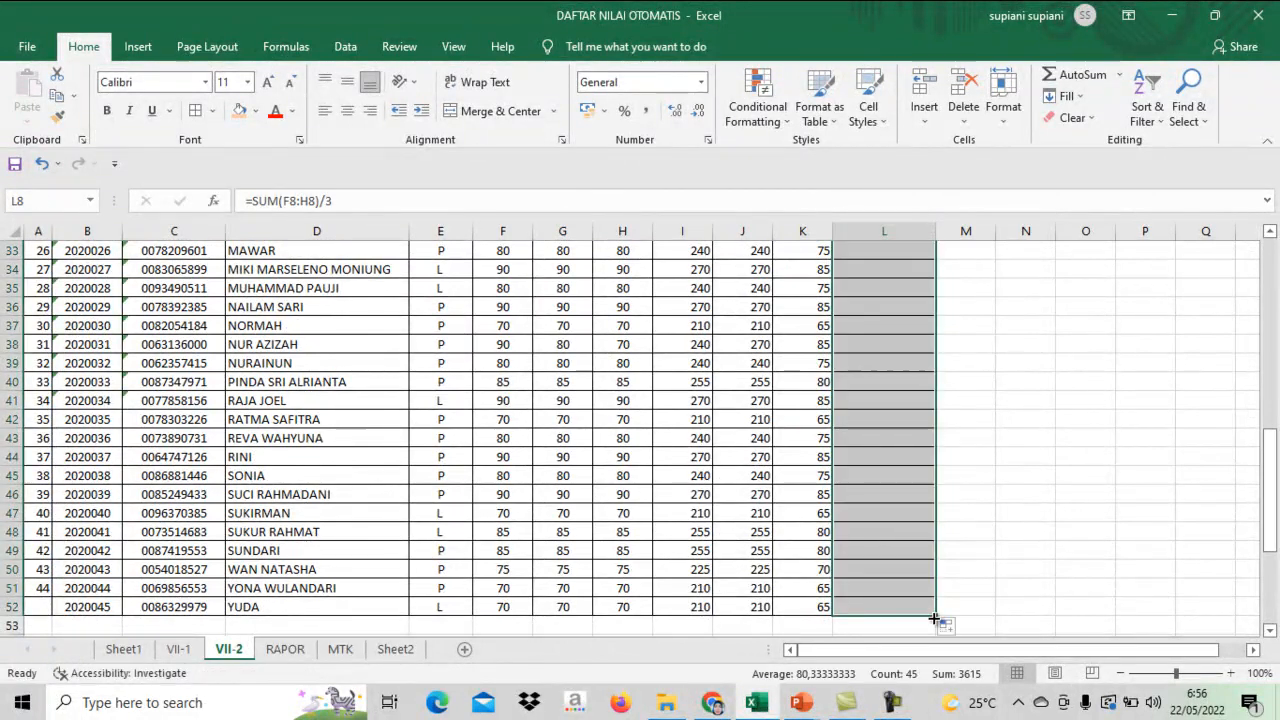
Step: Center the results horizontally in the RATA RATA column L8:L52 and in the range I8:K52
left_click_drag(1276, 452, 1276, 444)
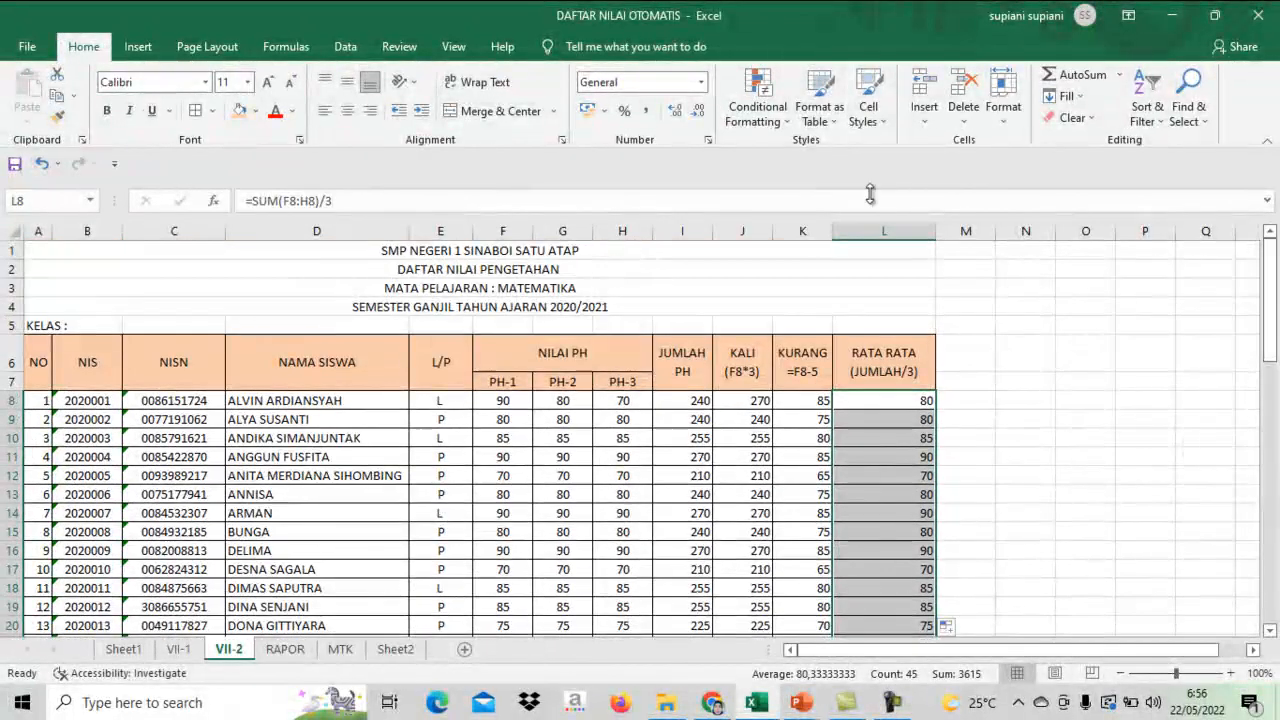
left_click(348, 112)
left_click_drag(693, 395, 791, 582)
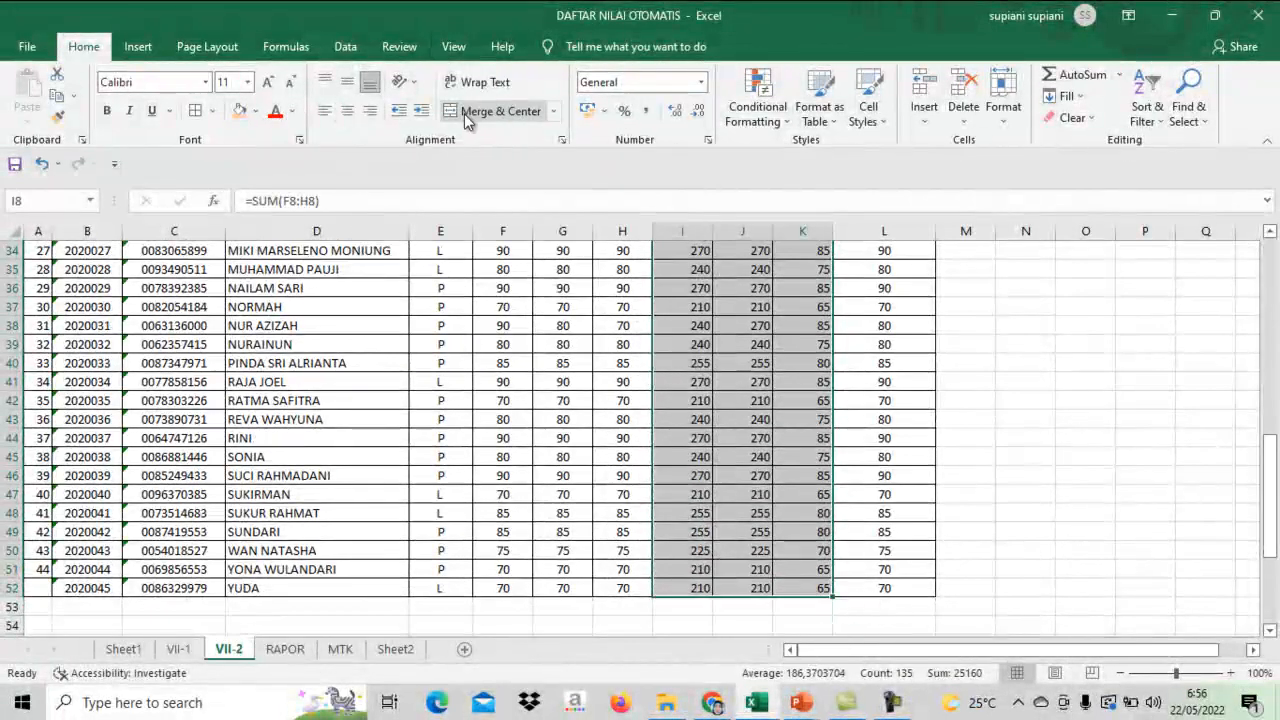
left_click(347, 113)
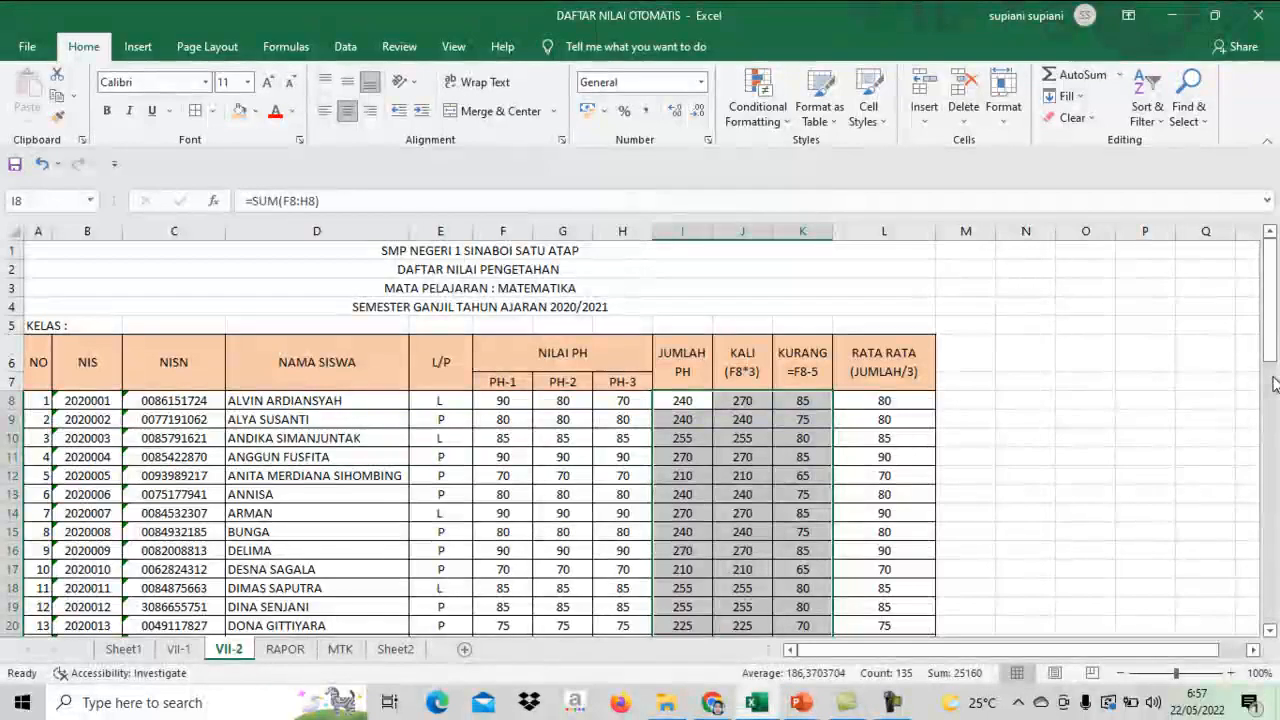
left_click_drag(1275, 350, 1232, 210)
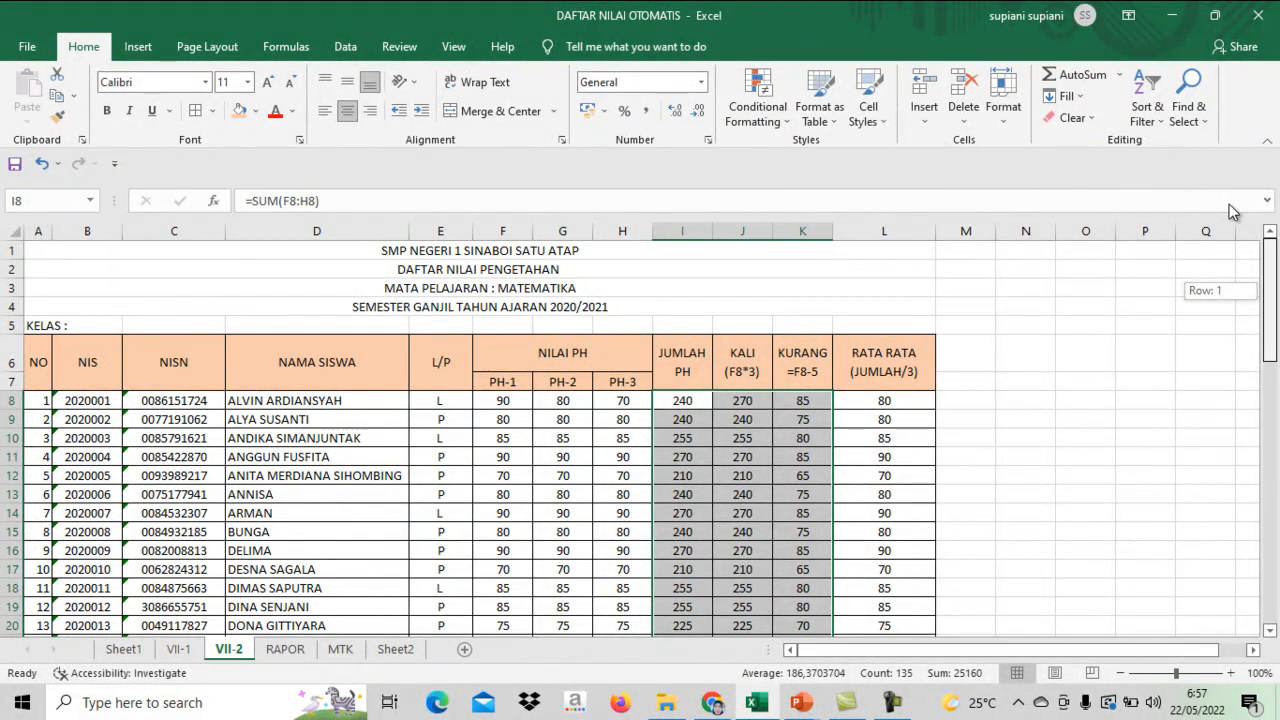
left_click_drag(1232, 211, 1006, 456)
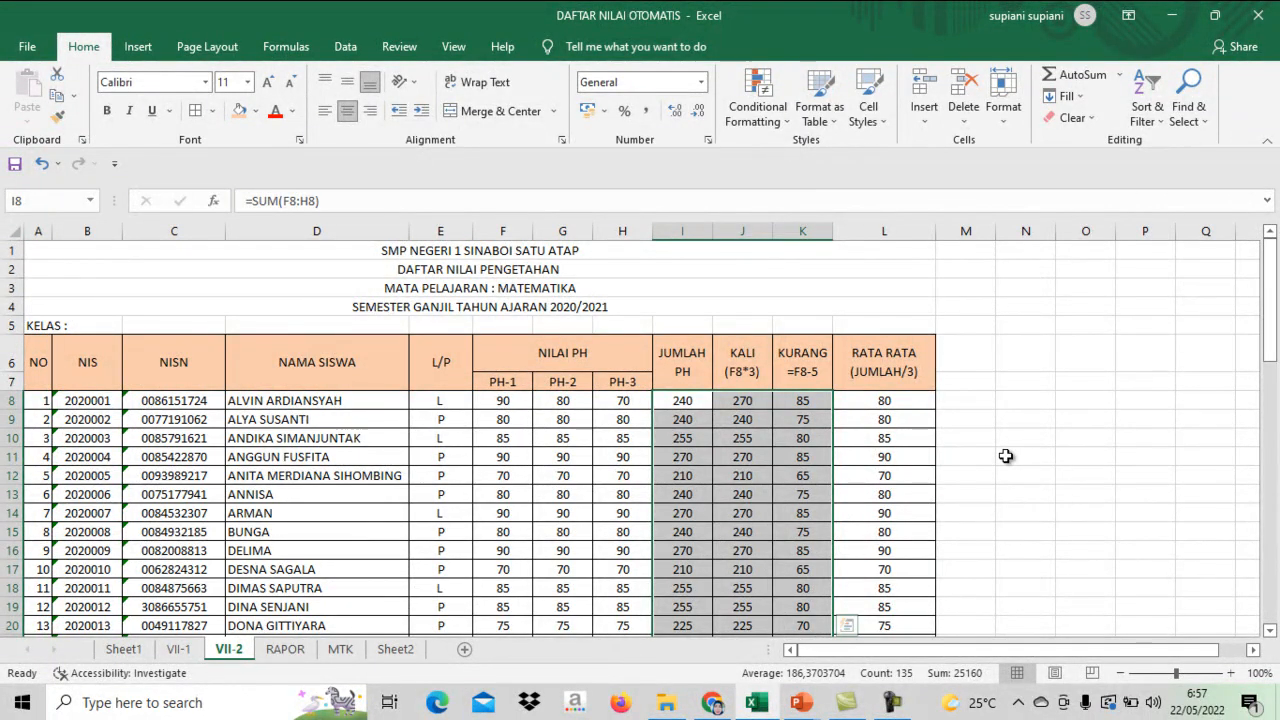
left_click(1007, 529)
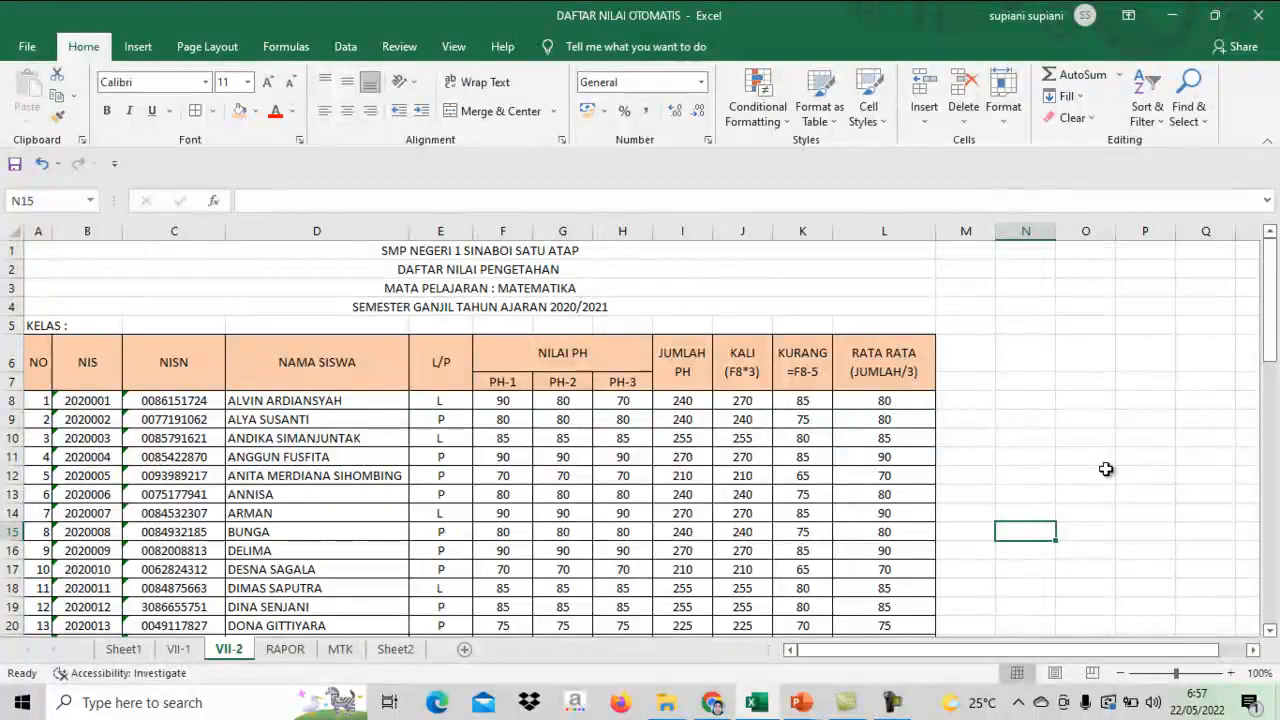
left_click(1031, 506)
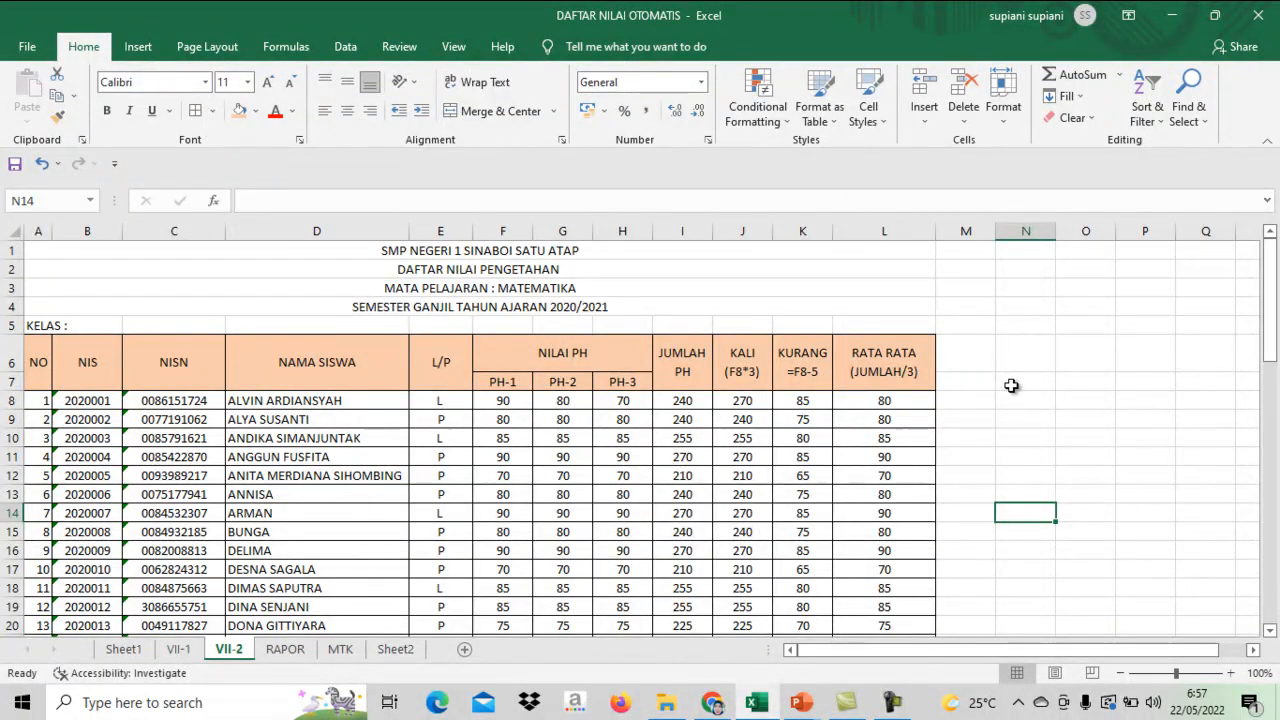
mouse_move(1270, 312)
left_mouse_down()
mouse_move(1270, 332)
mouse_move(1270, 318)
left_mouse_up()
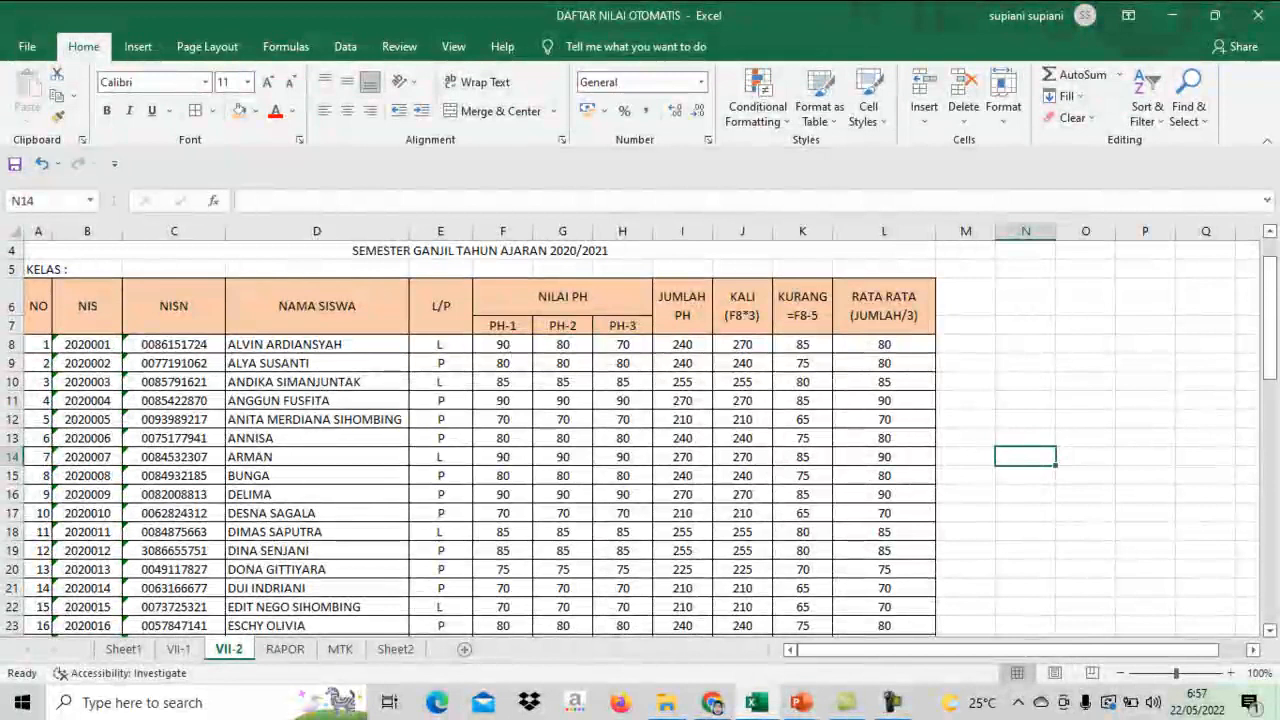
left_click_drag(1273, 335, 1270, 560)
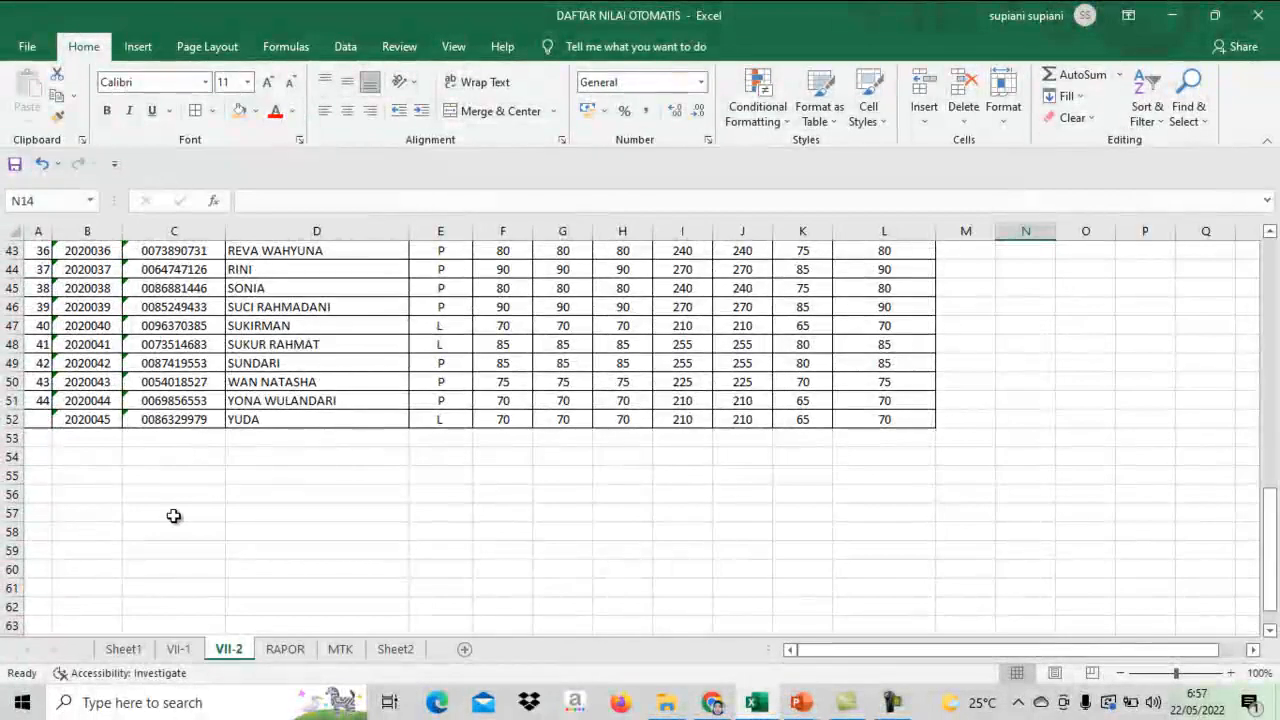
left_click(63, 438)
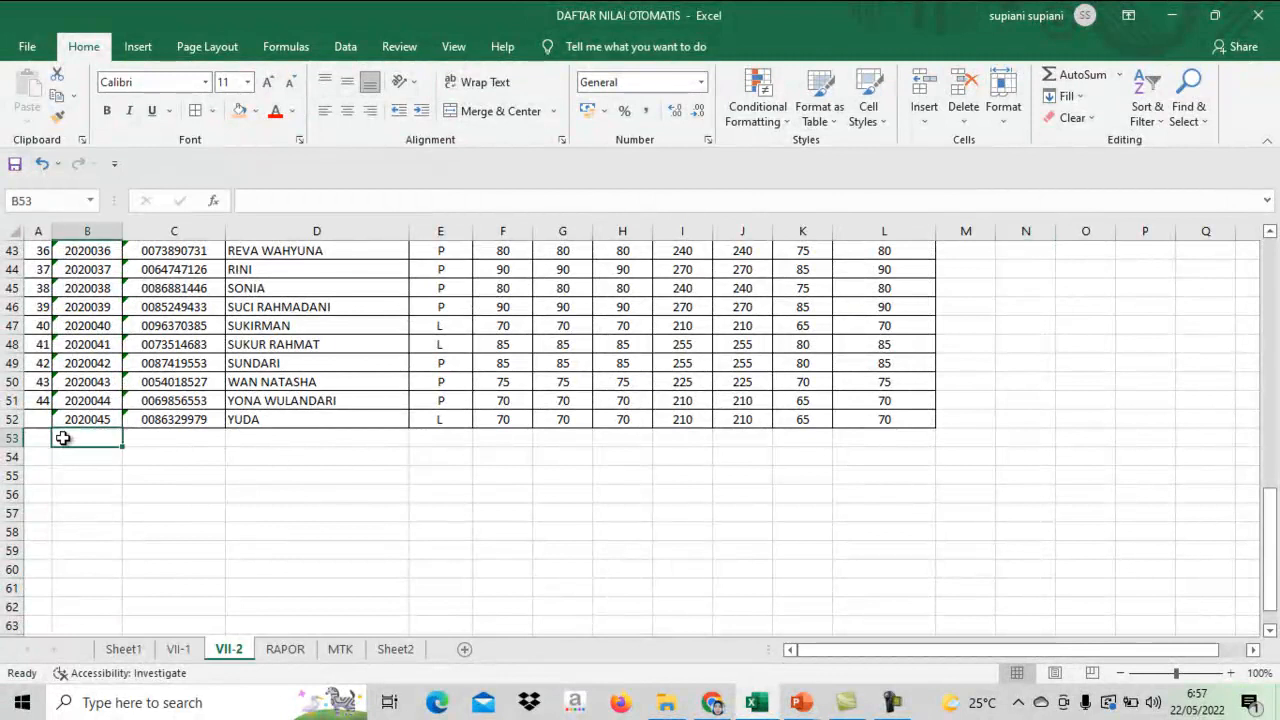
Step: Enter the label NILAI TERTINGGI in B53, directly below the last student
type("NILAI TERT")
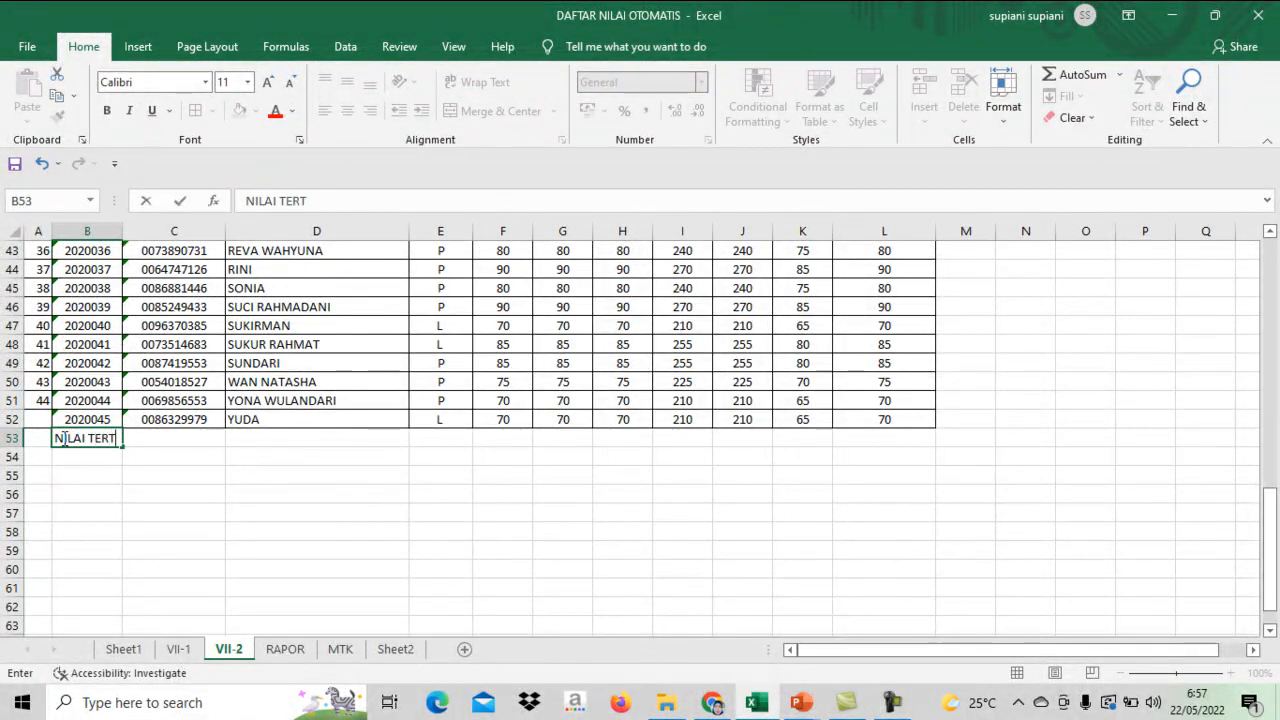
type("INGGI ")
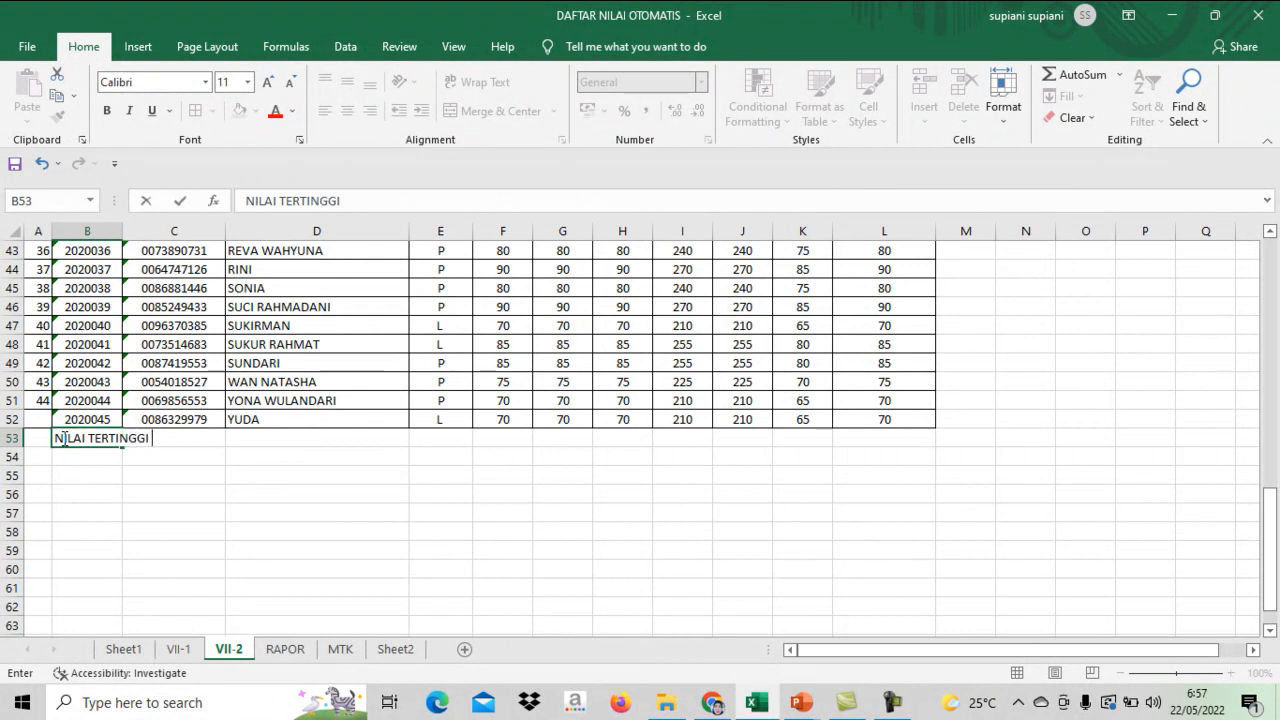
type("PH-1")
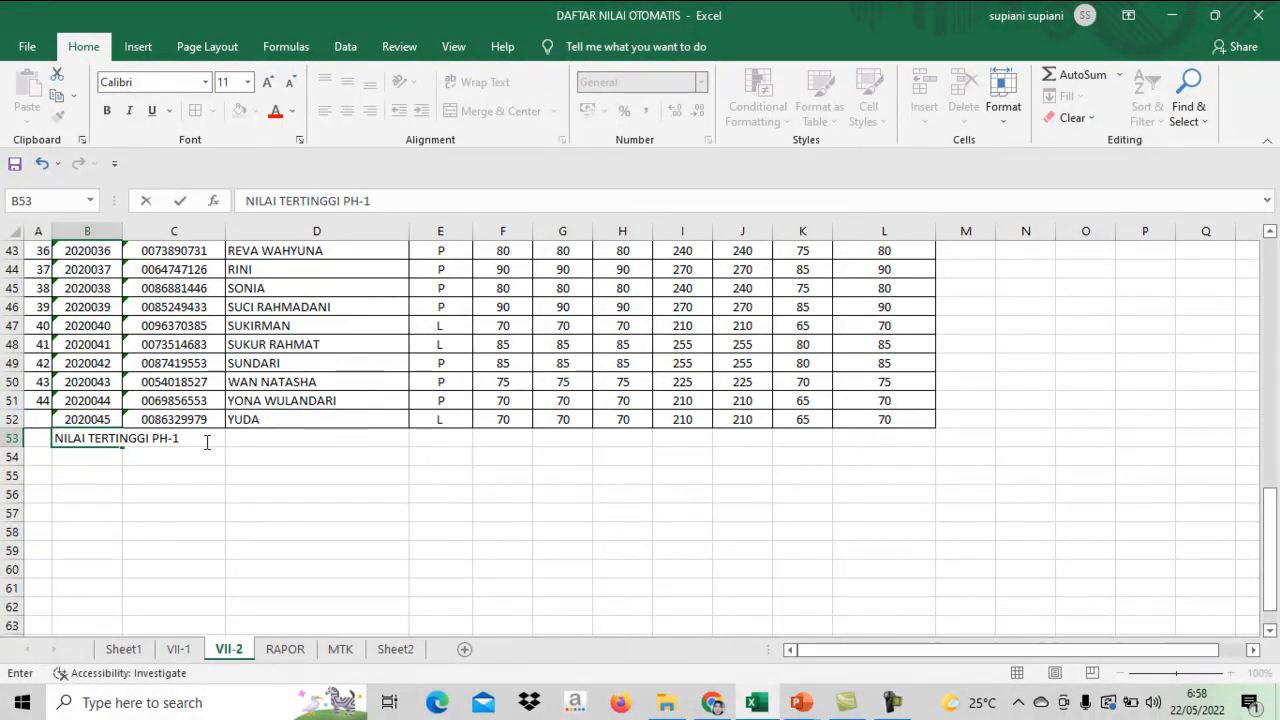
key("BackSpace")
key("BackSpace")
key("BackSpace")
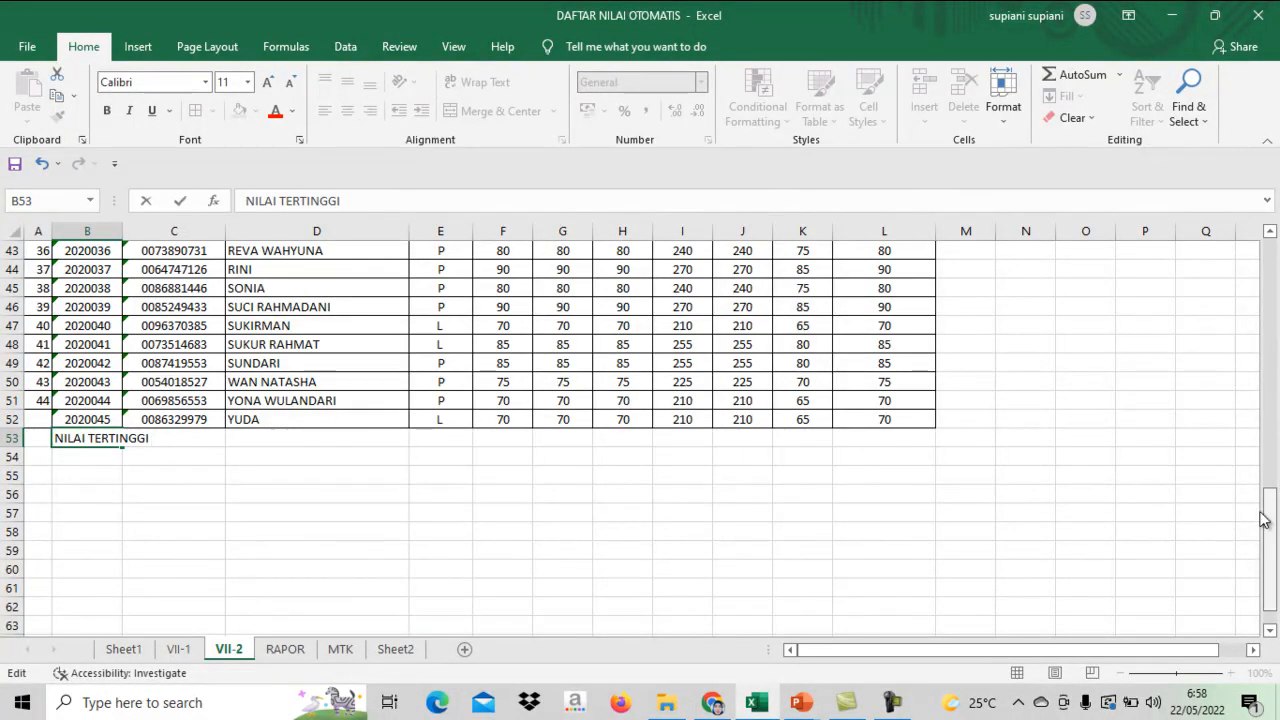
left_click_drag(1265, 519, 1268, 285)
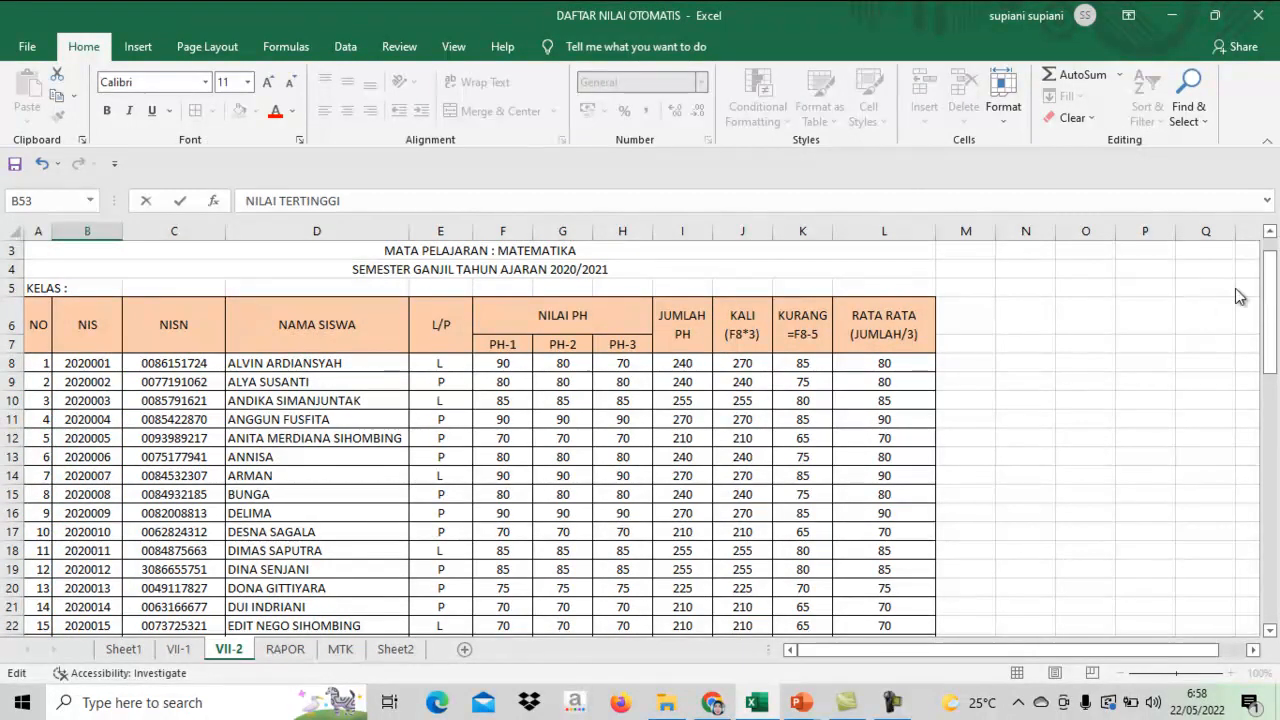
left_click_drag(1272, 290, 1251, 546)
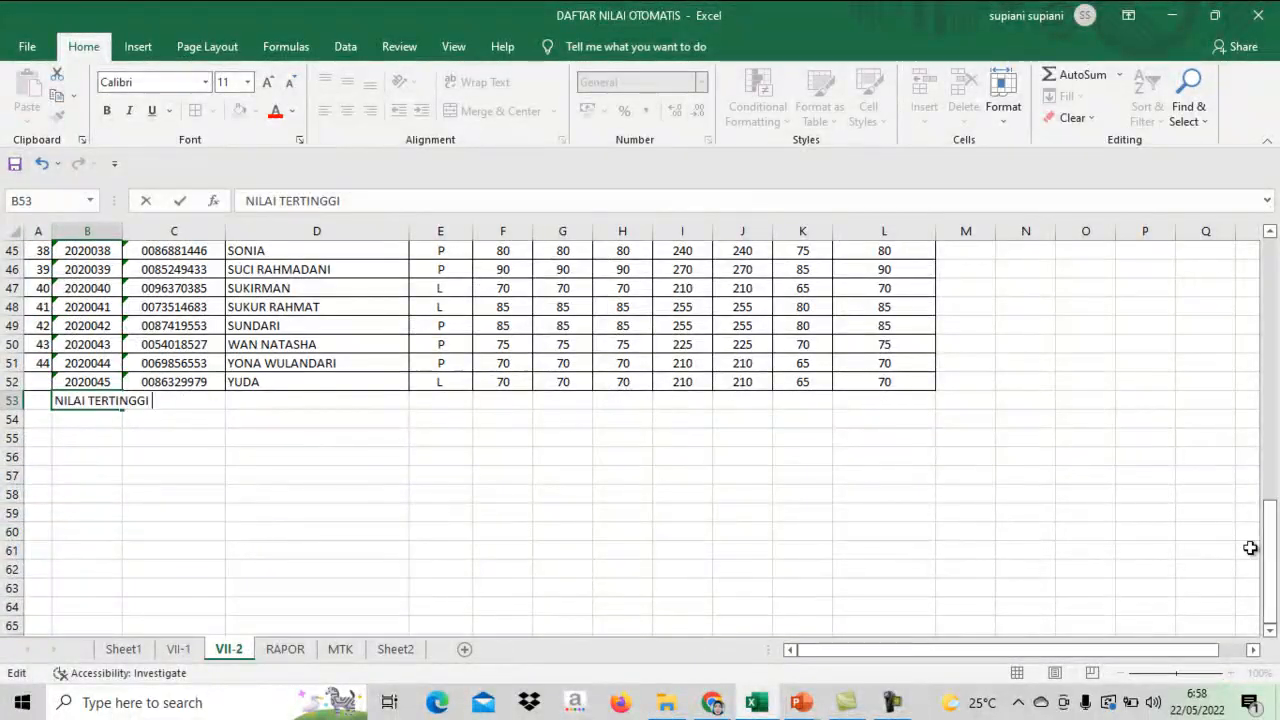
Step: Calculate the highest RATA RATA score in L53 with a MAX formula covering all the students' averages
left_click(886, 401)
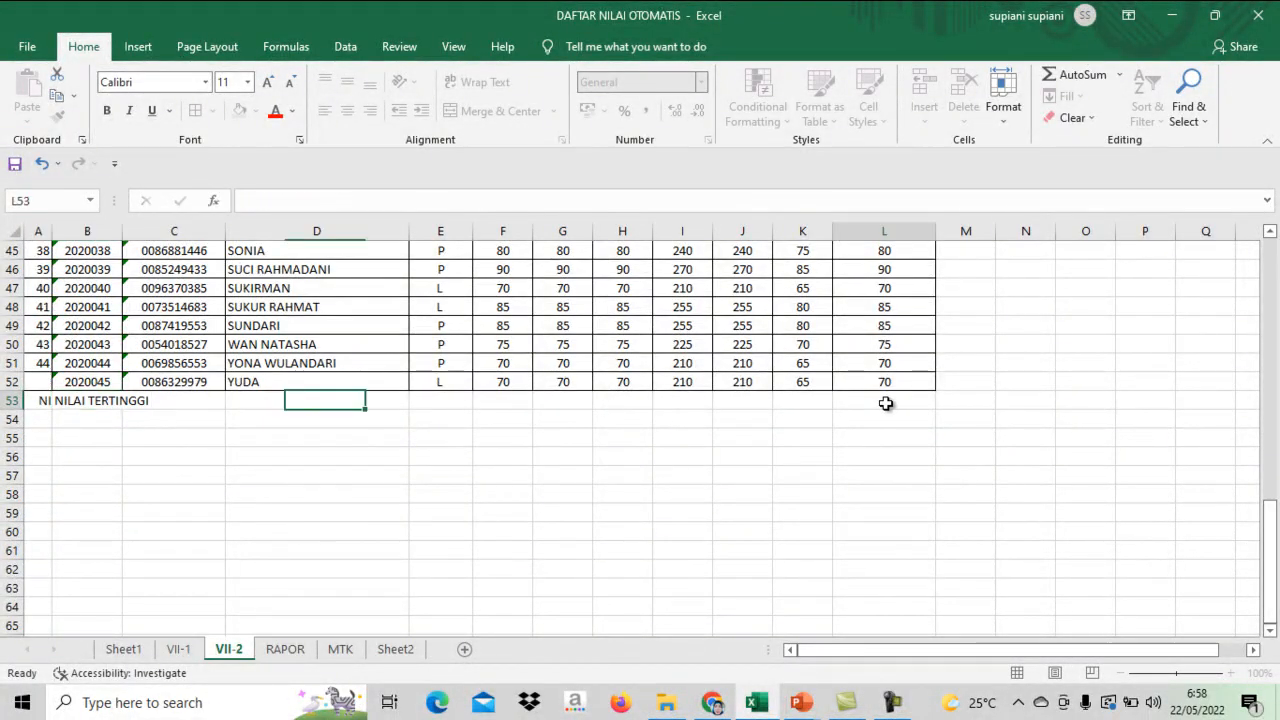
type("=")
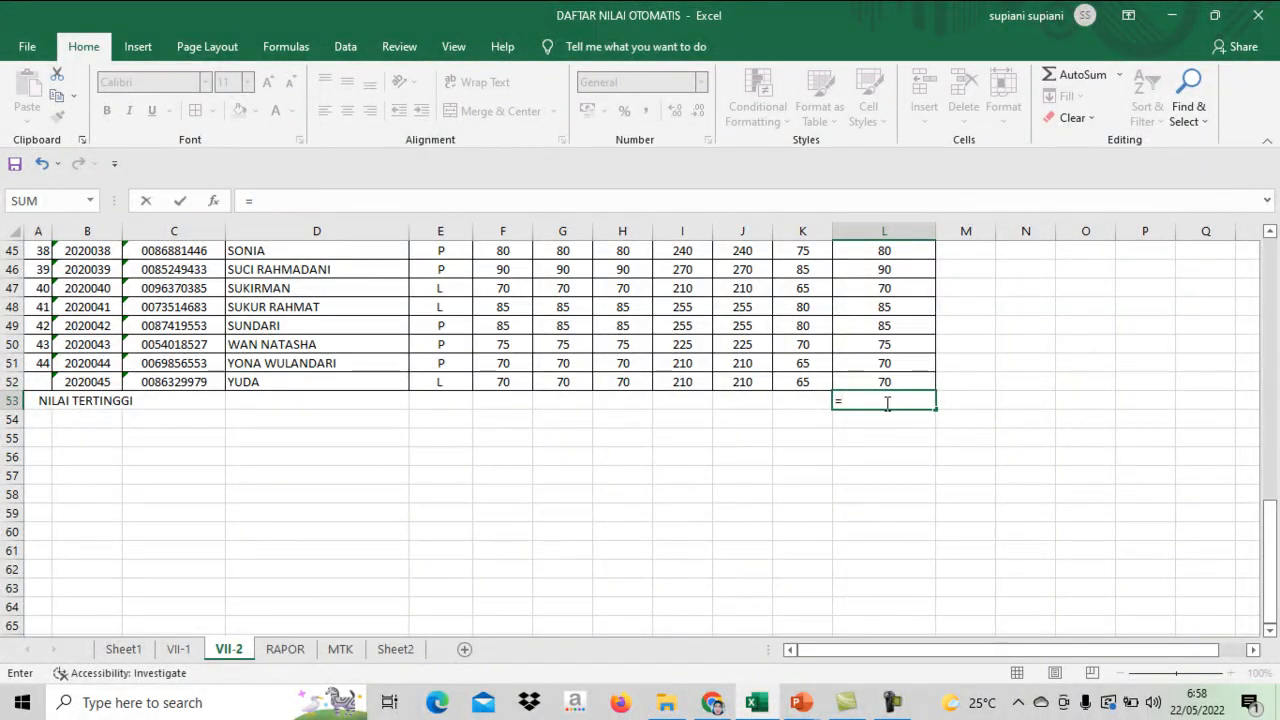
type("MA")
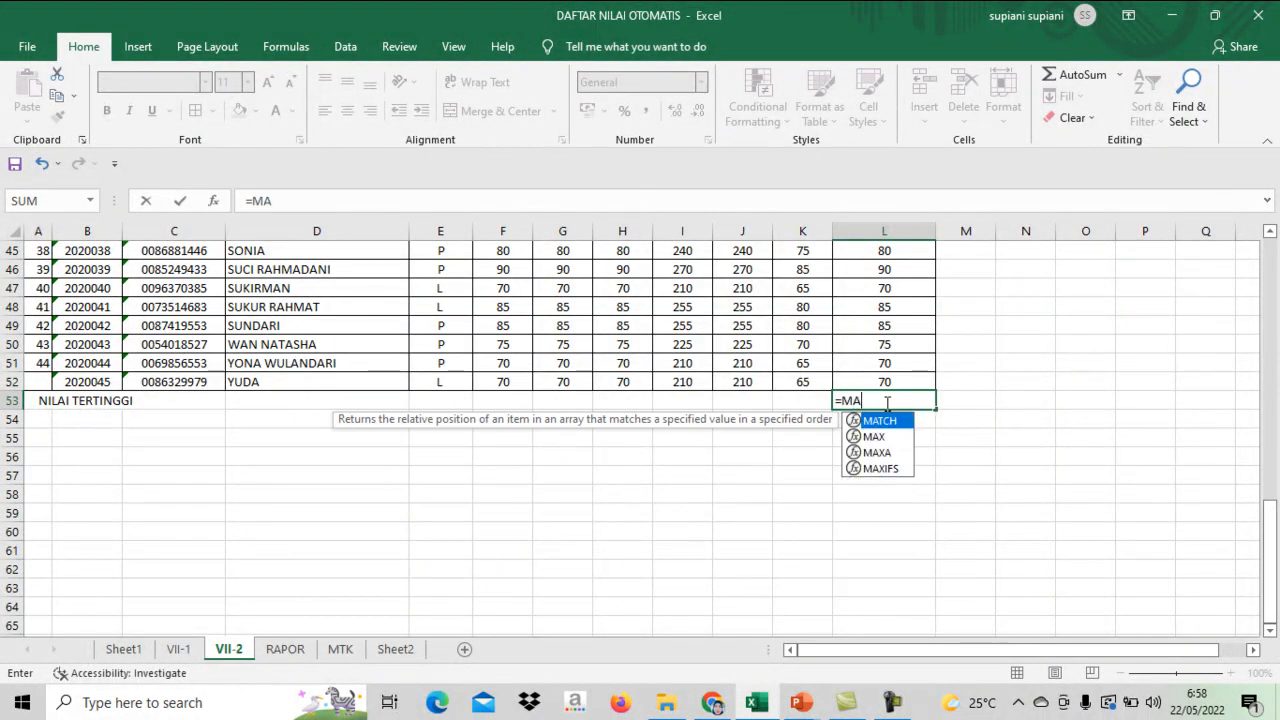
type("X")
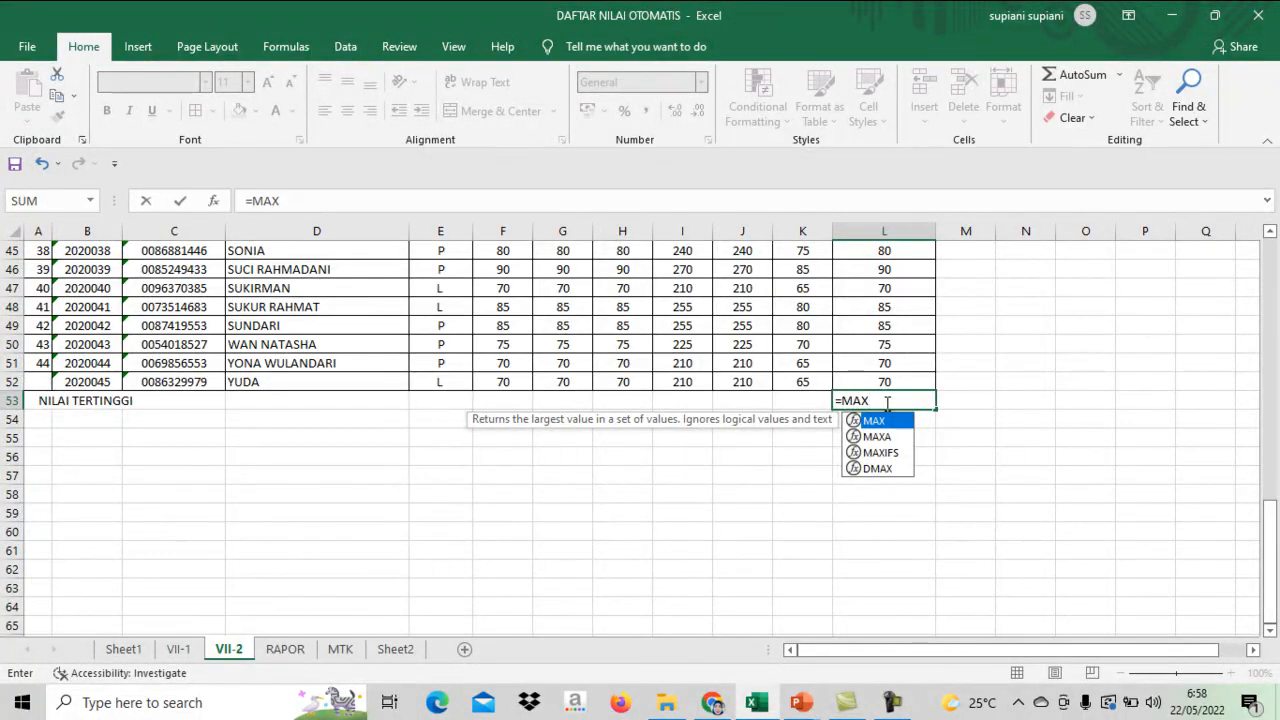
type("(")
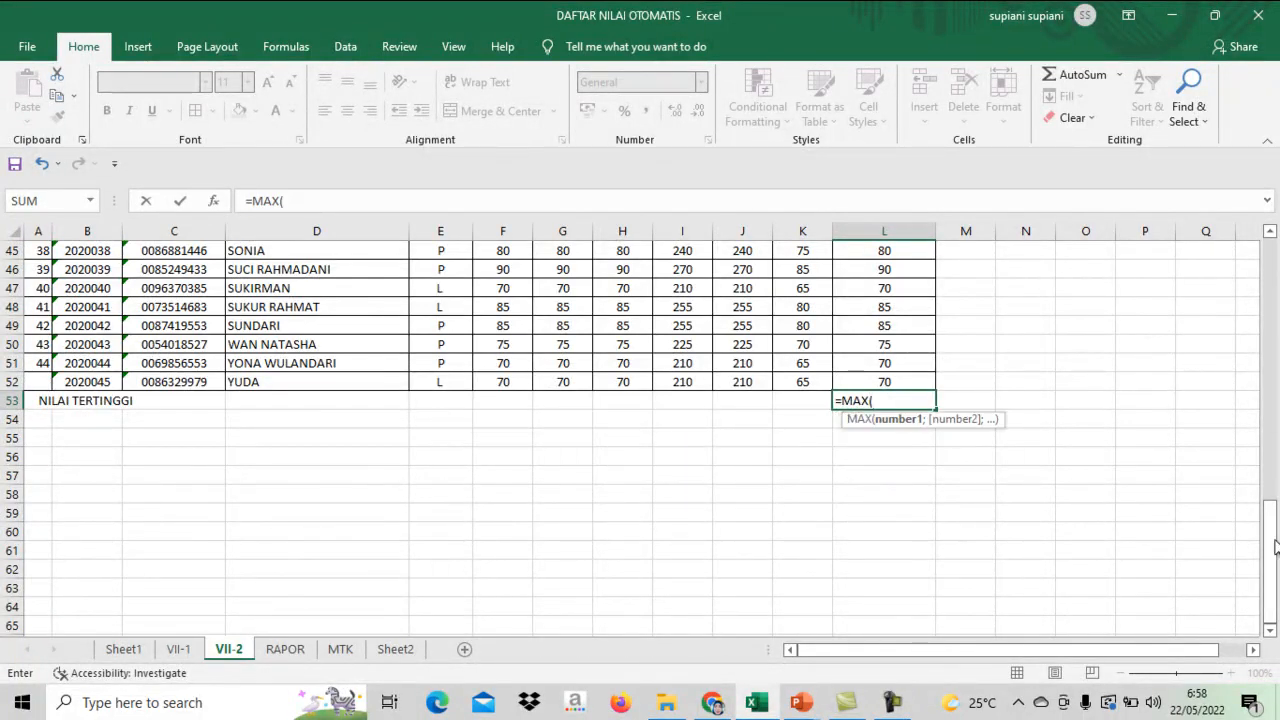
left_click_drag(1274, 571, 1274, 330)
left_click_drag(894, 344, 888, 594)
type(")")
key("Return")
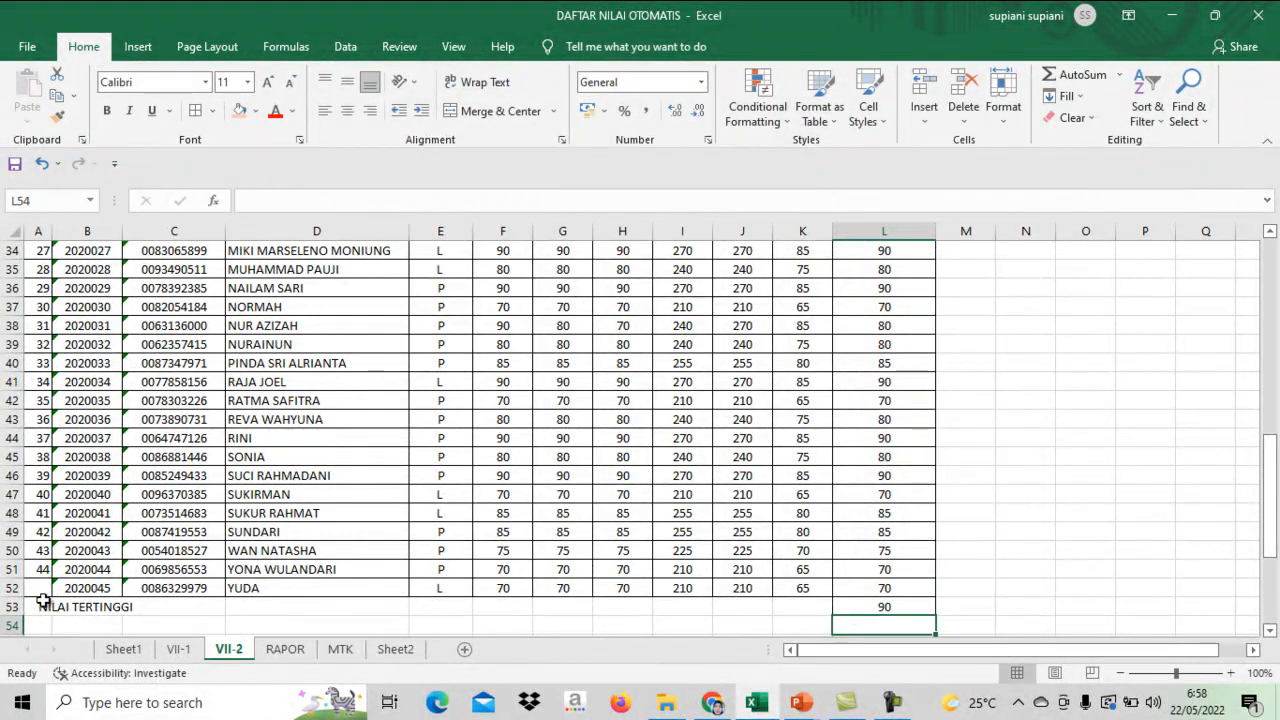
Step: Label A54 NILAI TERENDAH and calculate the lowest RATA RATA score in L54 with =MIN(L8:L52)
left_click(49, 631)
type("NILAI TERENDAH")
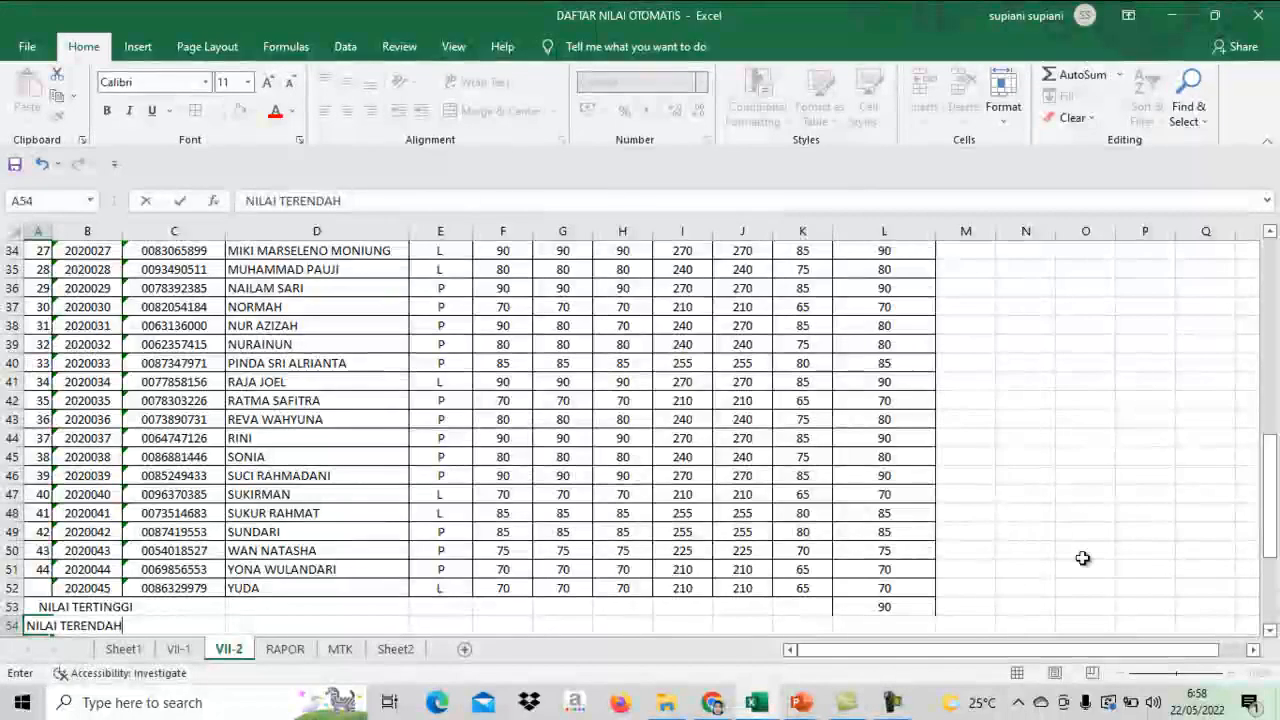
left_click_drag(1273, 490, 1272, 532)
left_click(863, 495)
type("=")
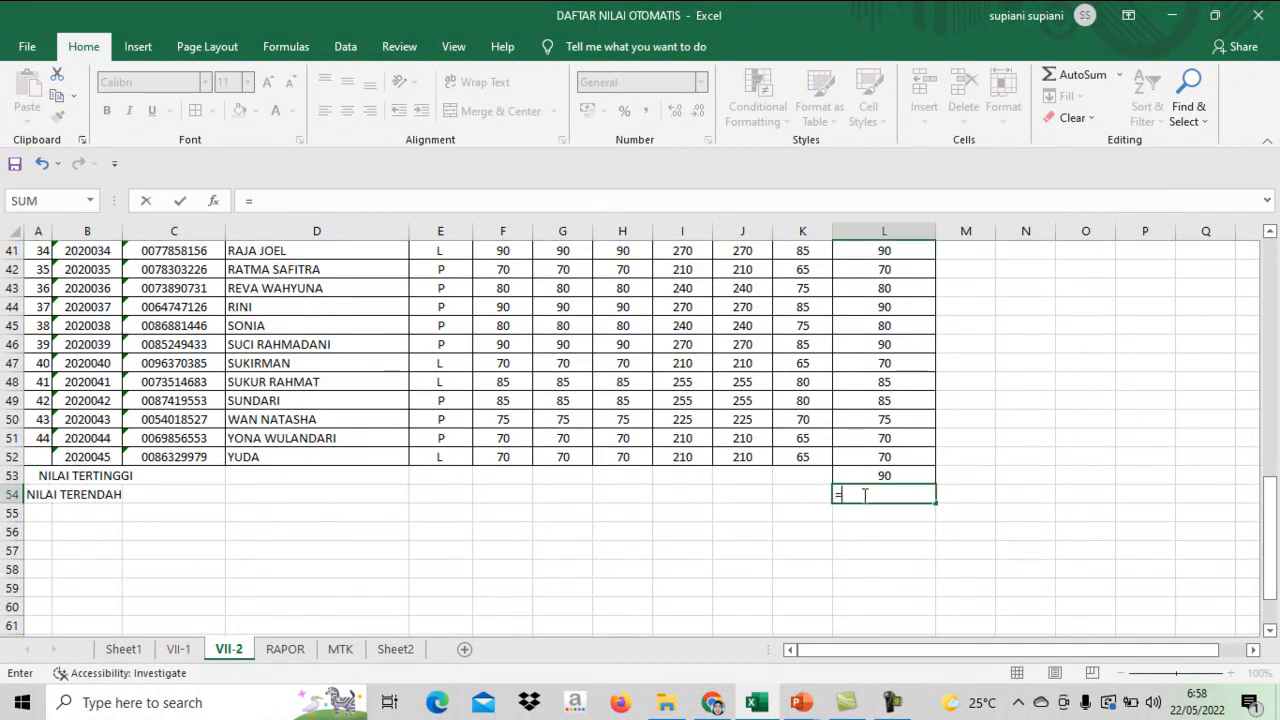
type("MIN(")
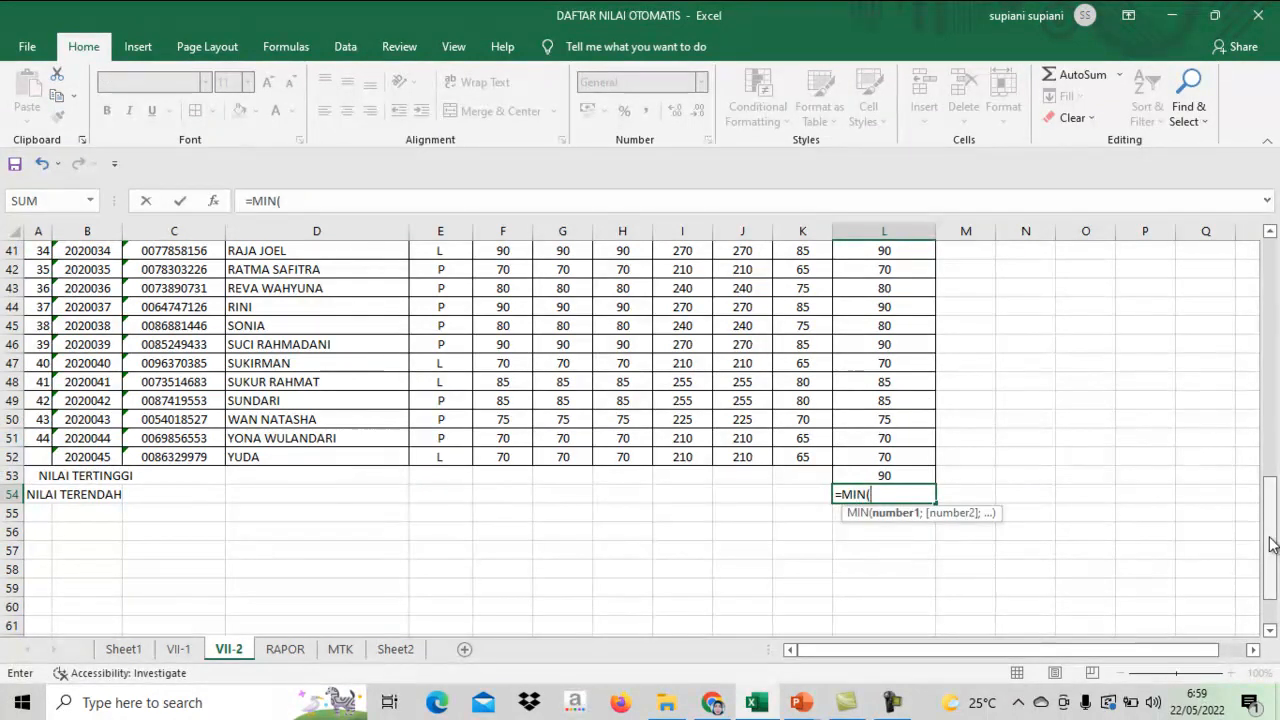
left_click_drag(1268, 540, 1266, 298)
left_click_drag(890, 401, 899, 570)
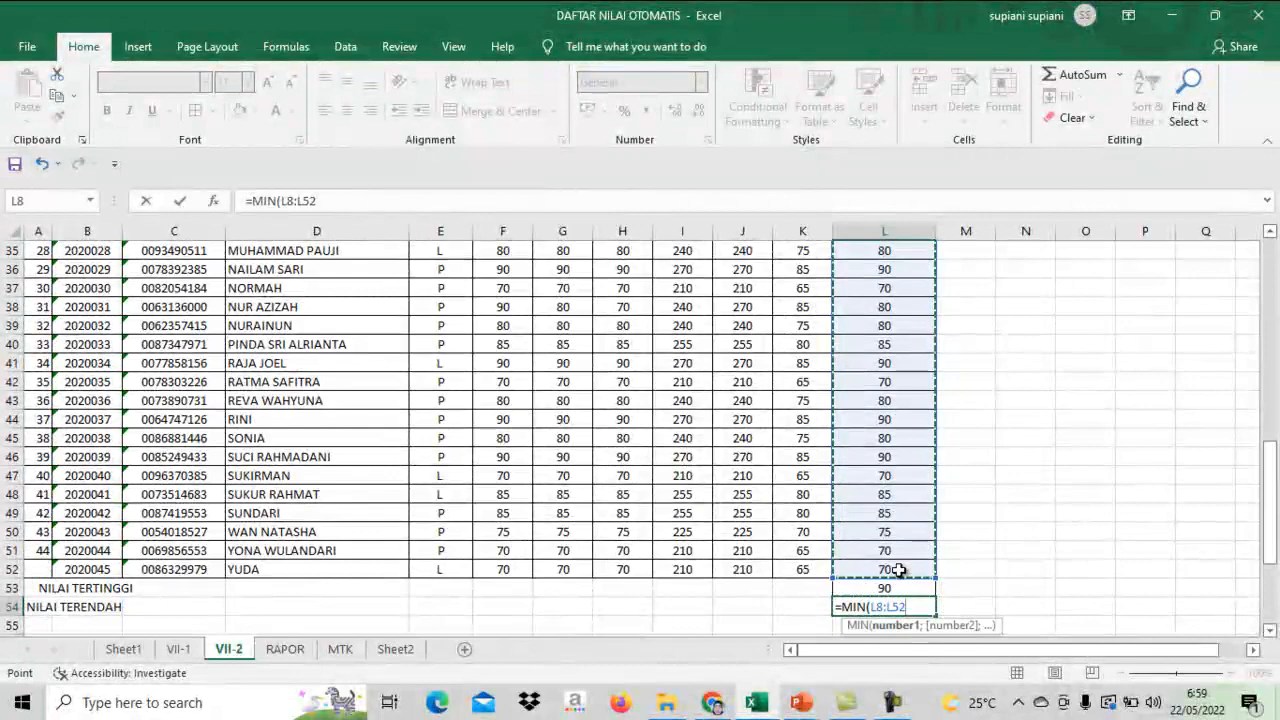
type(")")
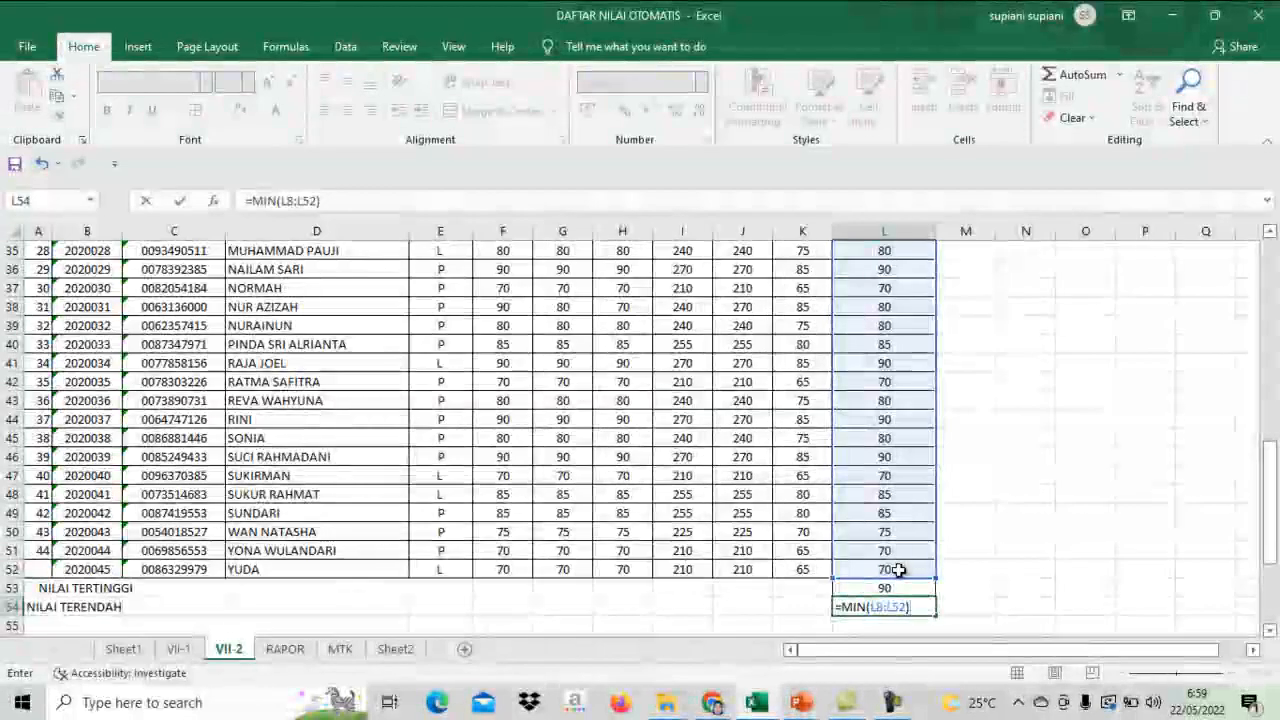
key("Return")
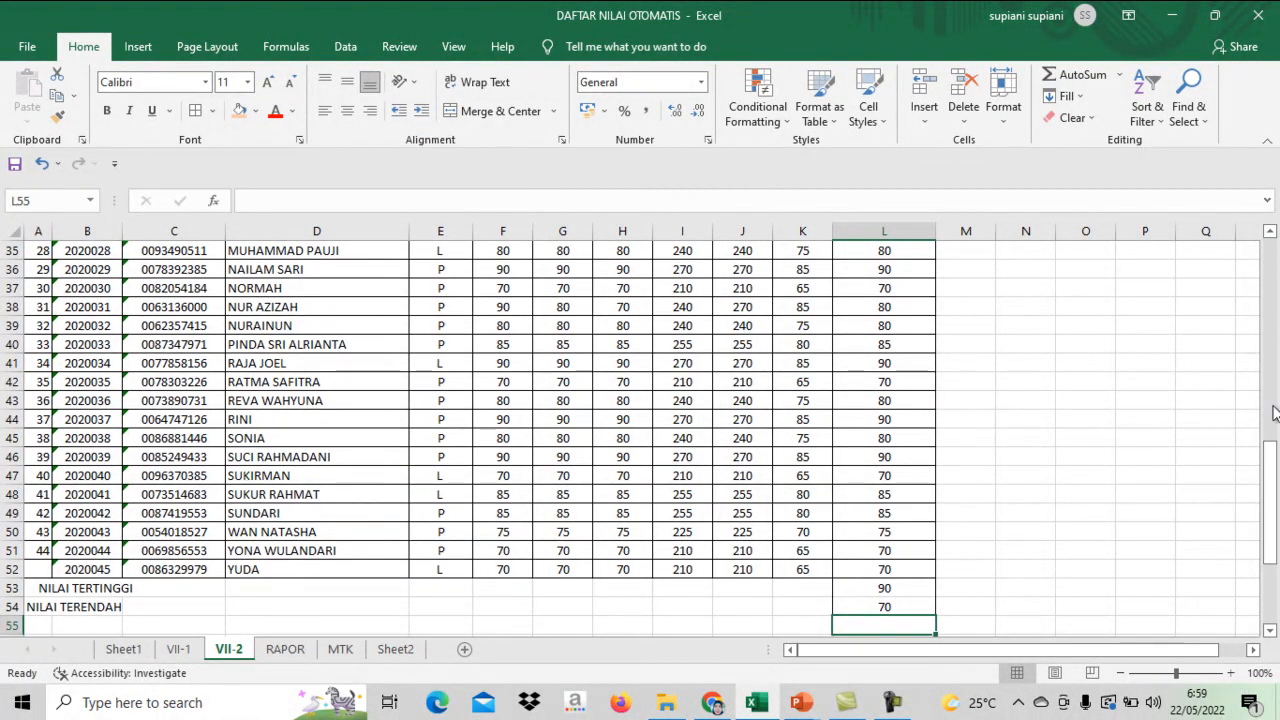
Step: Switch to the Pertemuan ke 3 presentation in PowerPoint and show its closing THANKS! slide as a full-screen slide show
left_click_drag(1268, 490, 1268, 290)
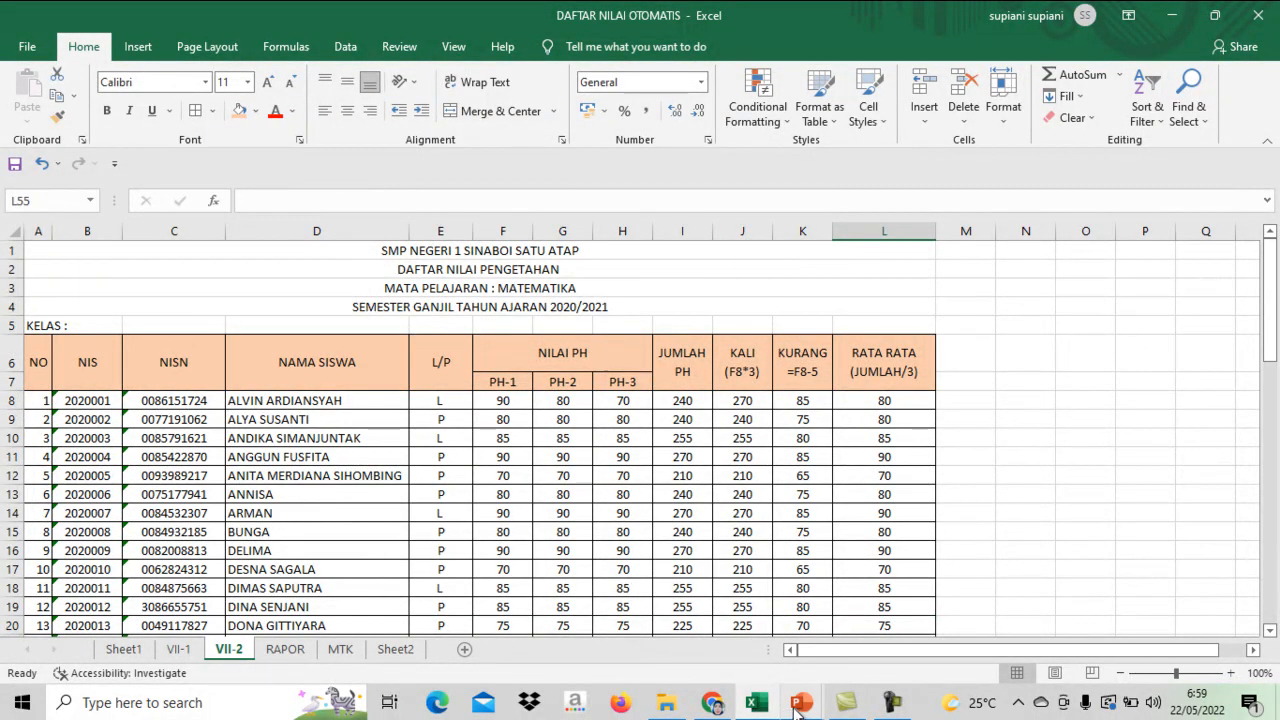
mouse_move(797, 707)
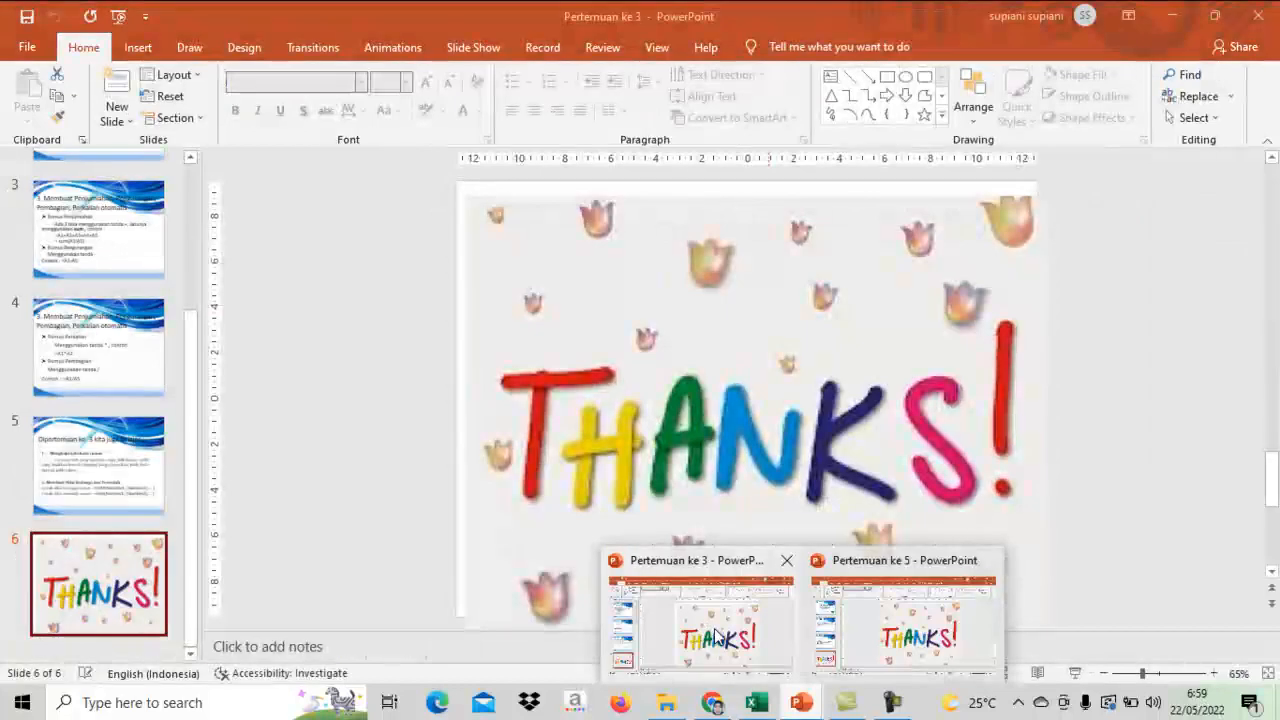
left_click(716, 636)
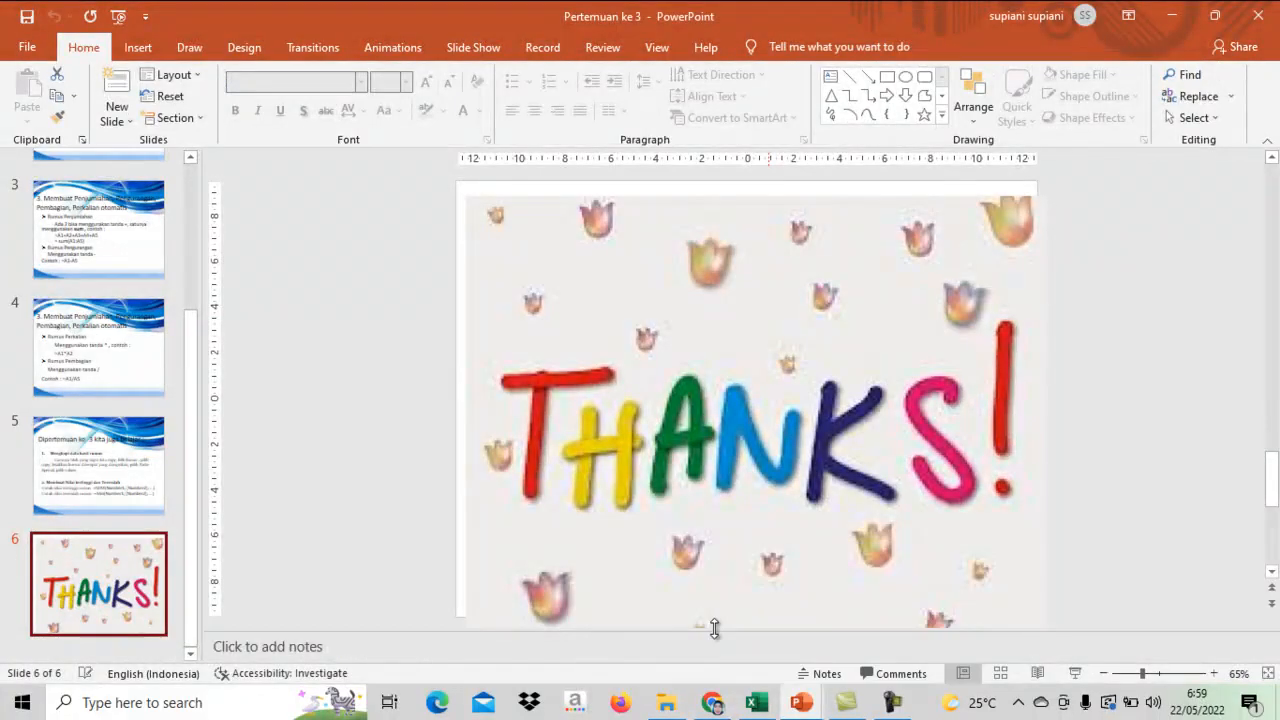
left_click(1074, 674)
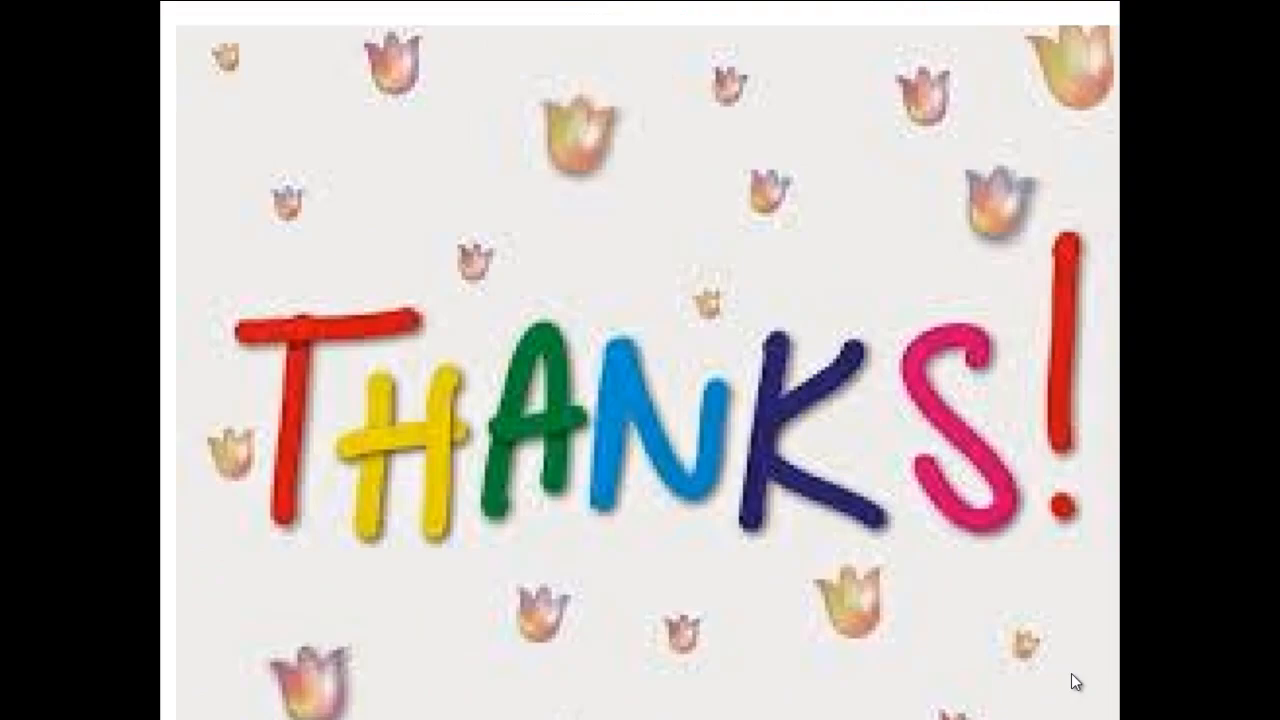